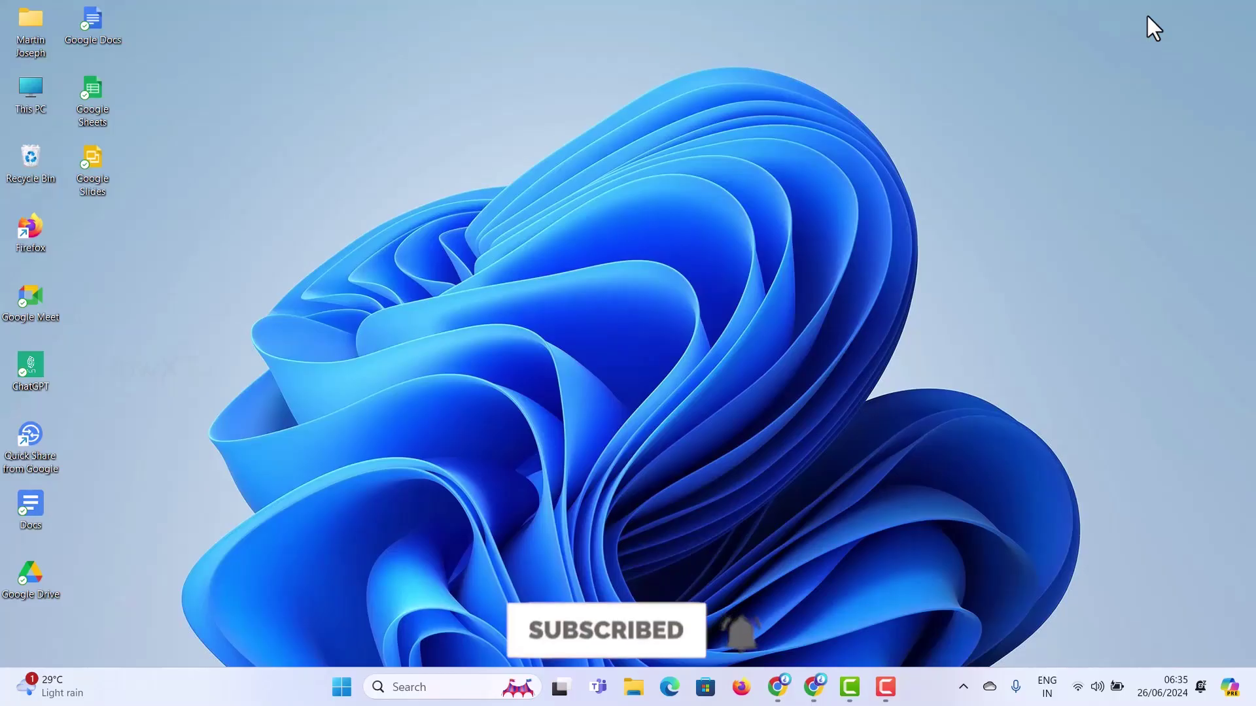
Step: Bring up the blog guide in Chrome and add an empty line after 'audience.'
left_click(813, 691)
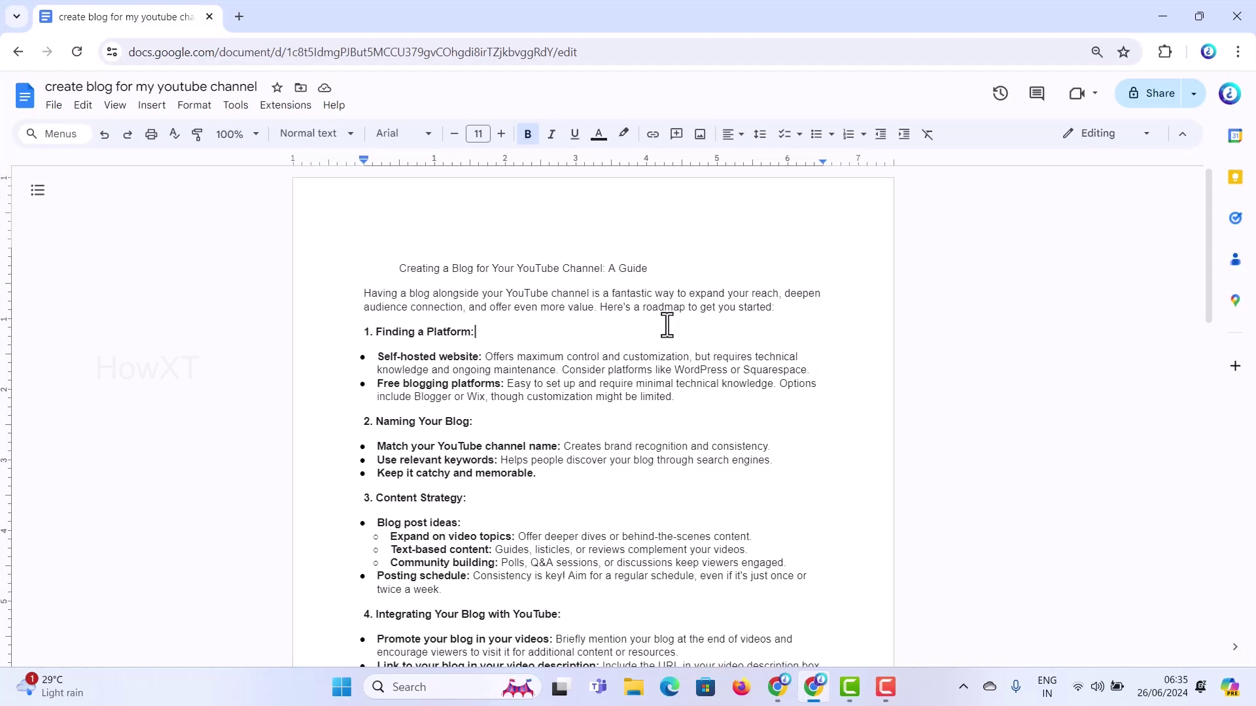
scroll(676, 312, "down", 1)
scroll(675, 313, "down", 4)
scroll(676, 312, "down", 1)
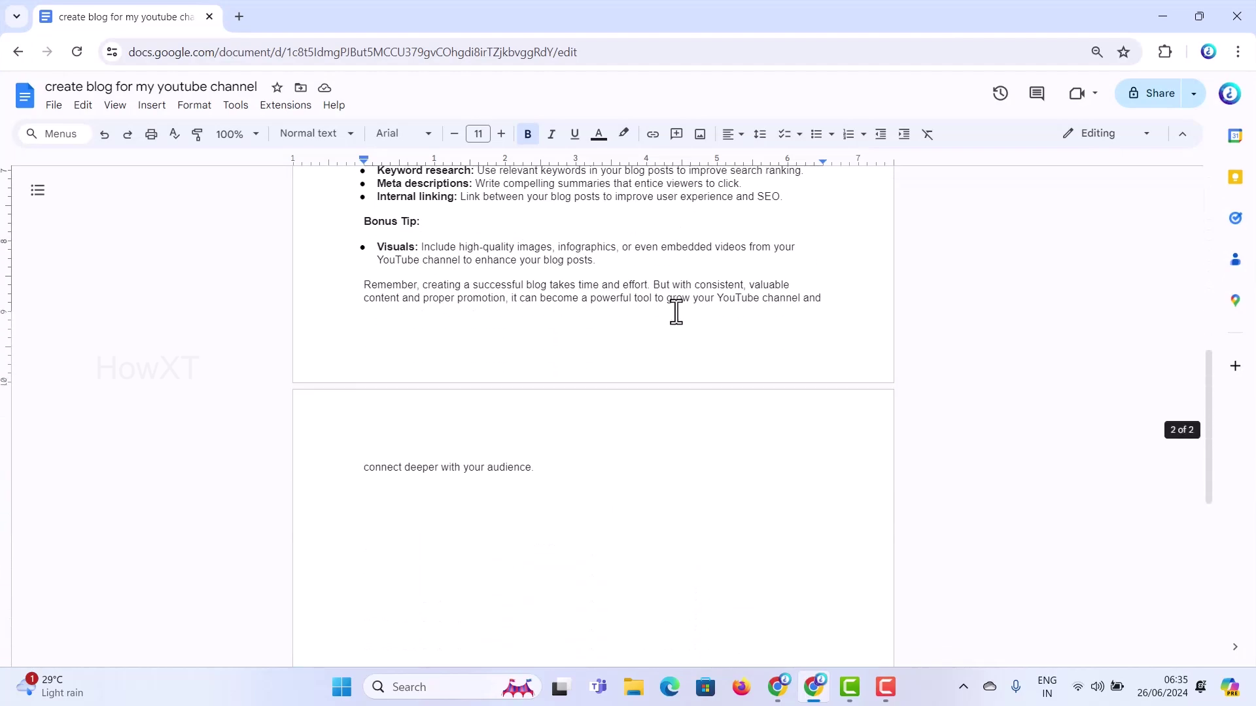
scroll(677, 312, "up", 4)
scroll(676, 312, "up", 2)
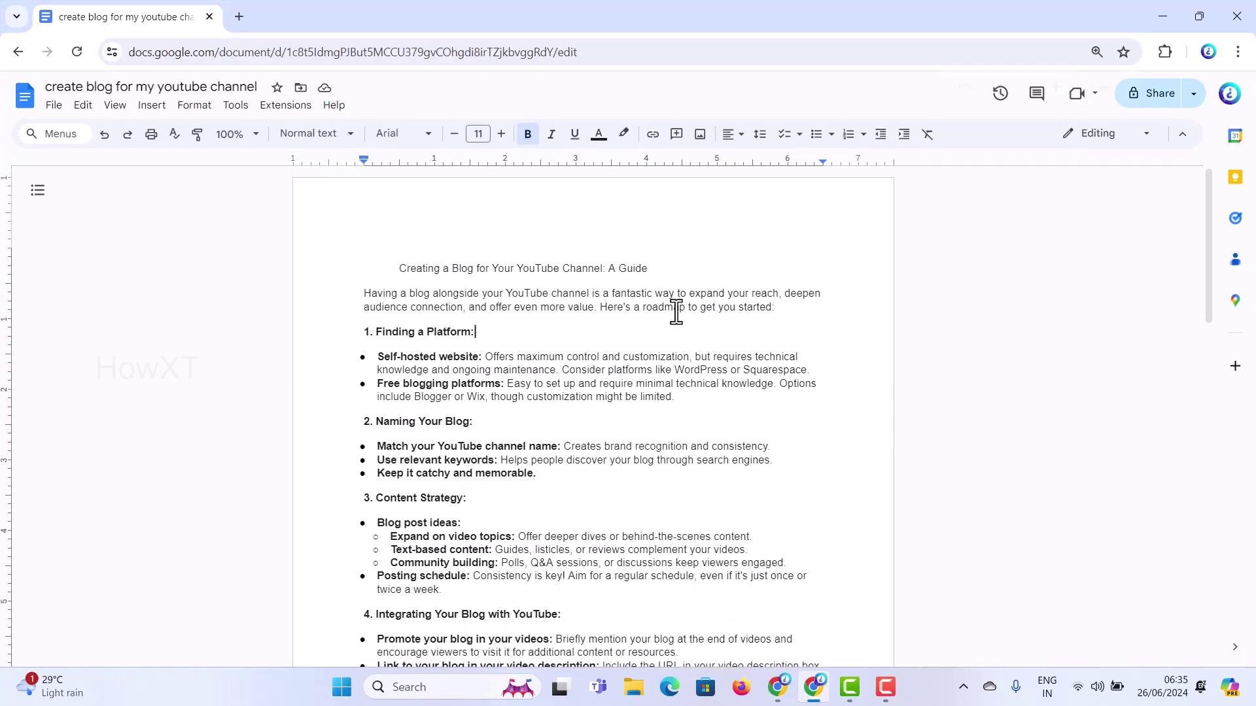
scroll(675, 312, "up", 1, "ctrl")
scroll(675, 312, "up", 1, "ctrl")
scroll(587, 293, "down", 2)
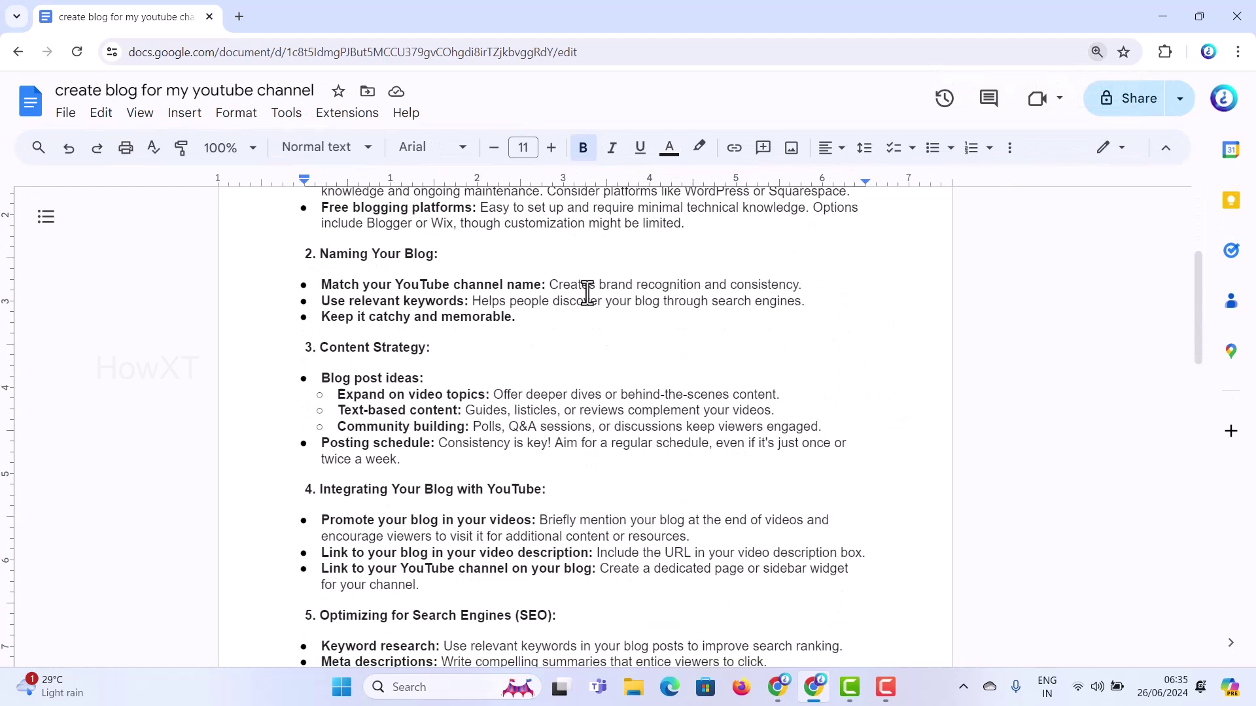
scroll(587, 292, "down", 2)
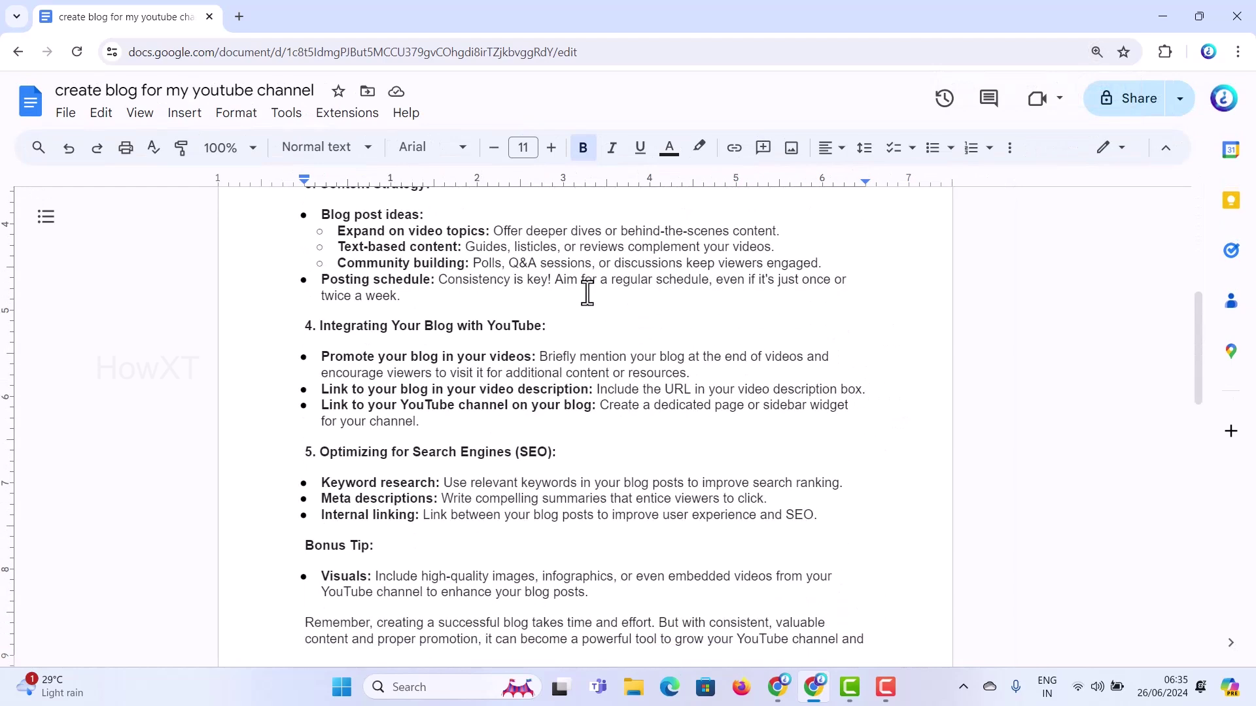
scroll(373, 328, "up", 1)
scroll(401, 533, "down", 1)
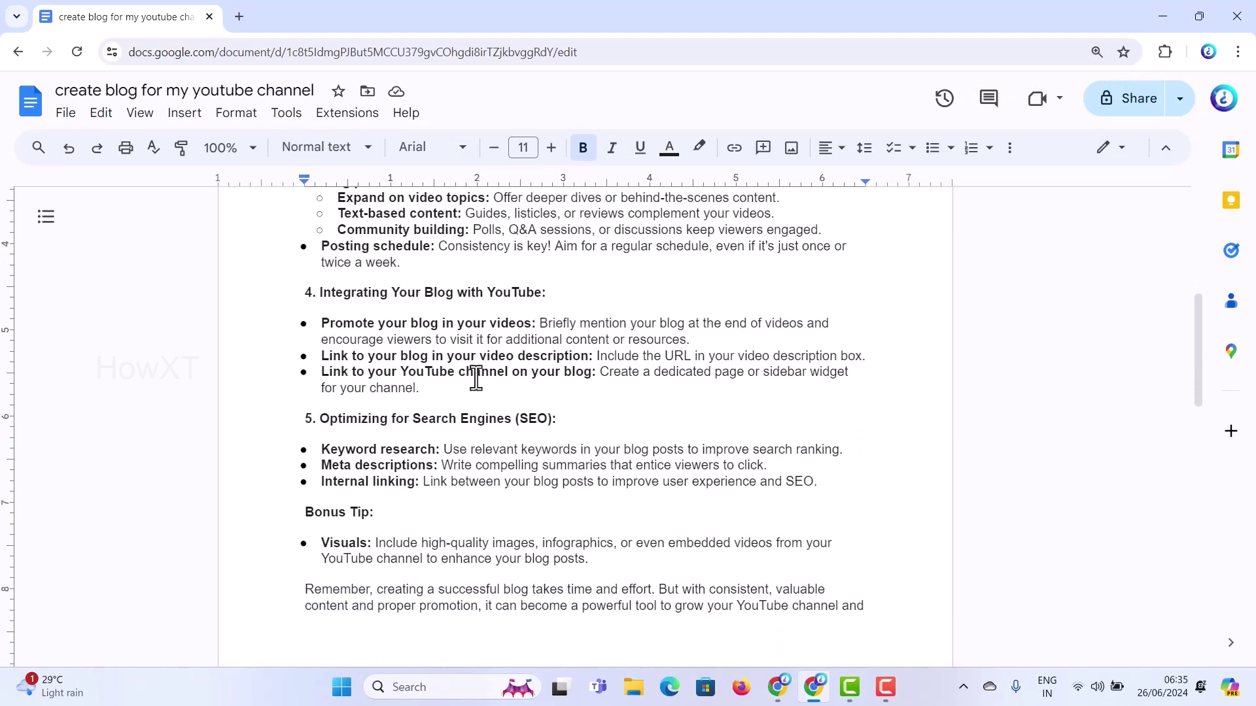
scroll(409, 401, "down", 5)
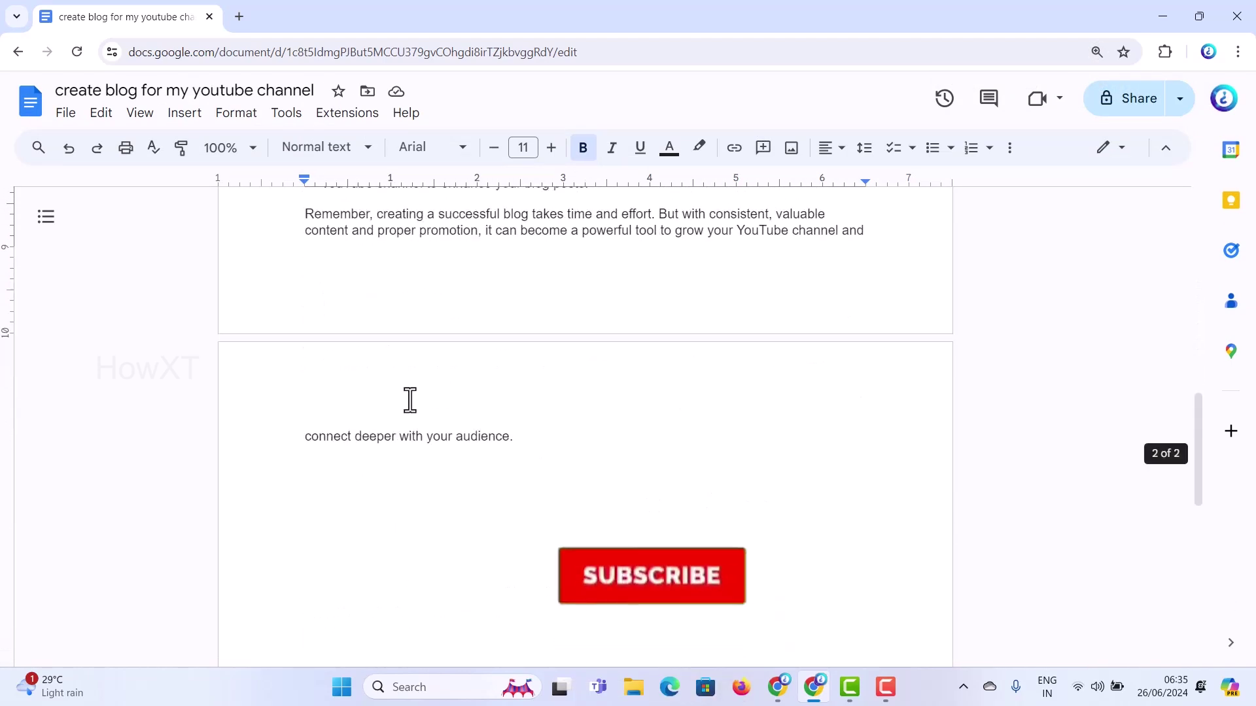
left_click(593, 450)
key("Return")
scroll(594, 450, "up", 3)
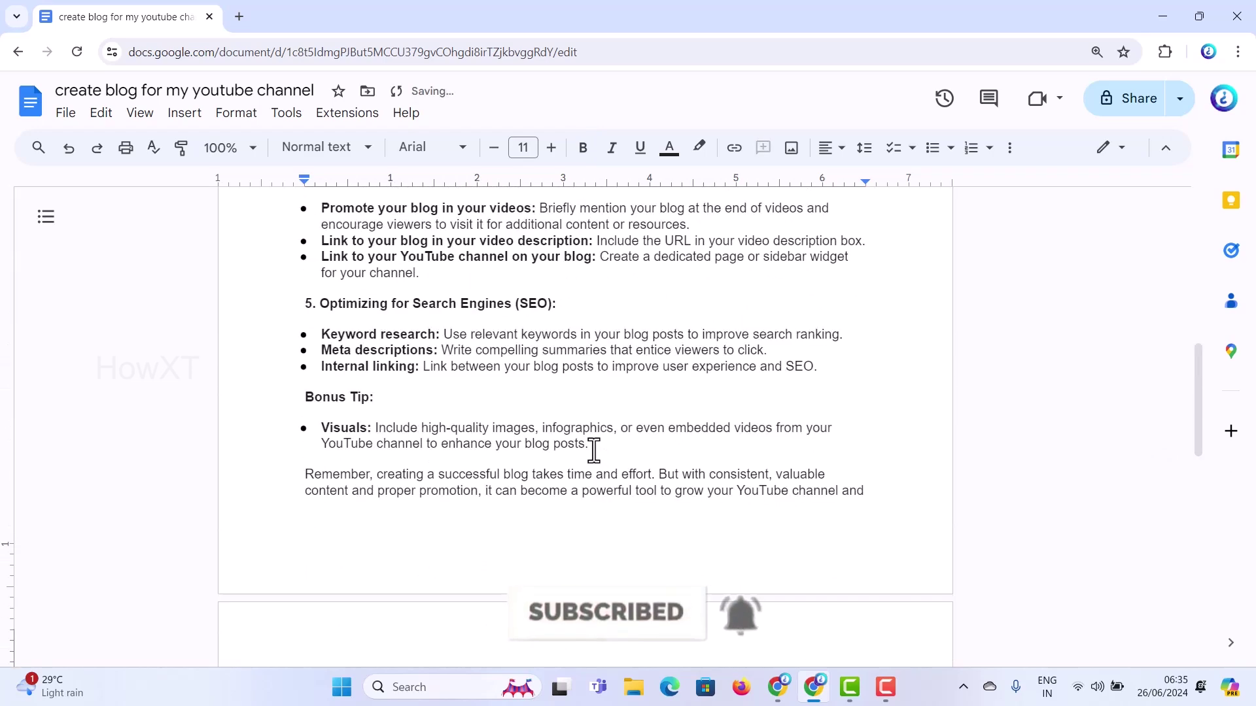
scroll(594, 451, "up", 3)
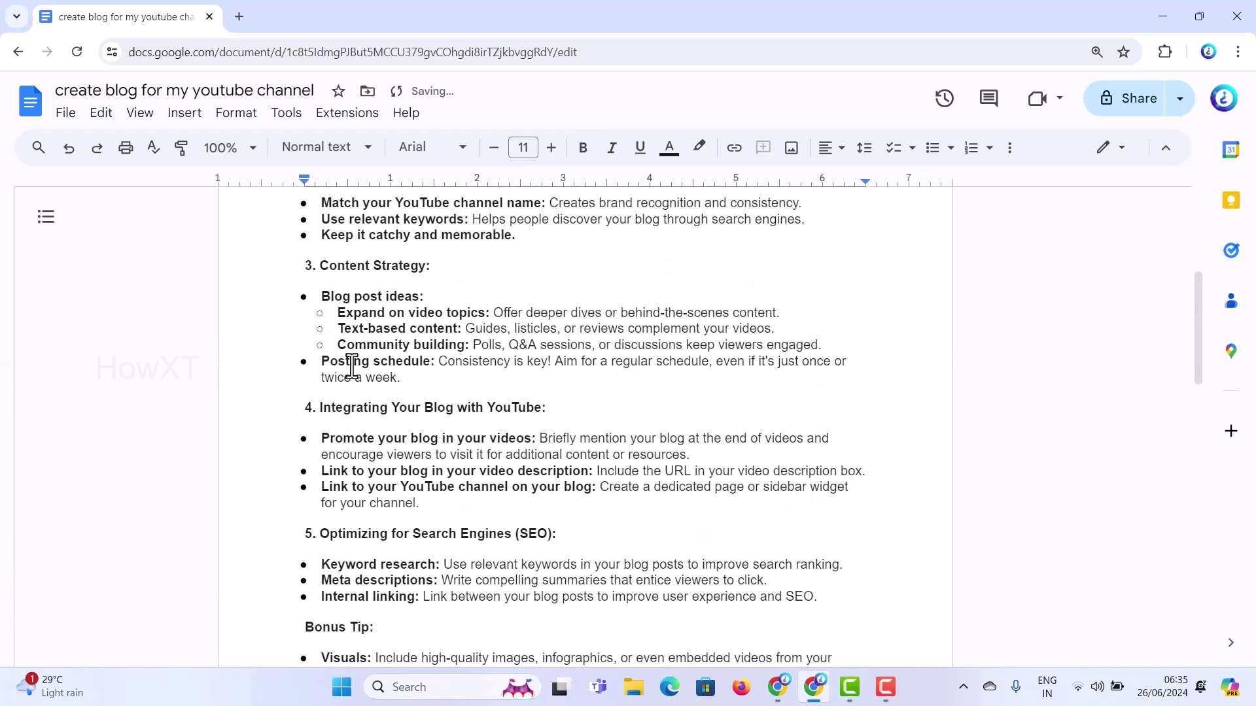
Step: Make the three Blog post ideas sub-items a strikethrough checklist and tick Expand on video topics
left_click_drag(334, 316, 813, 346)
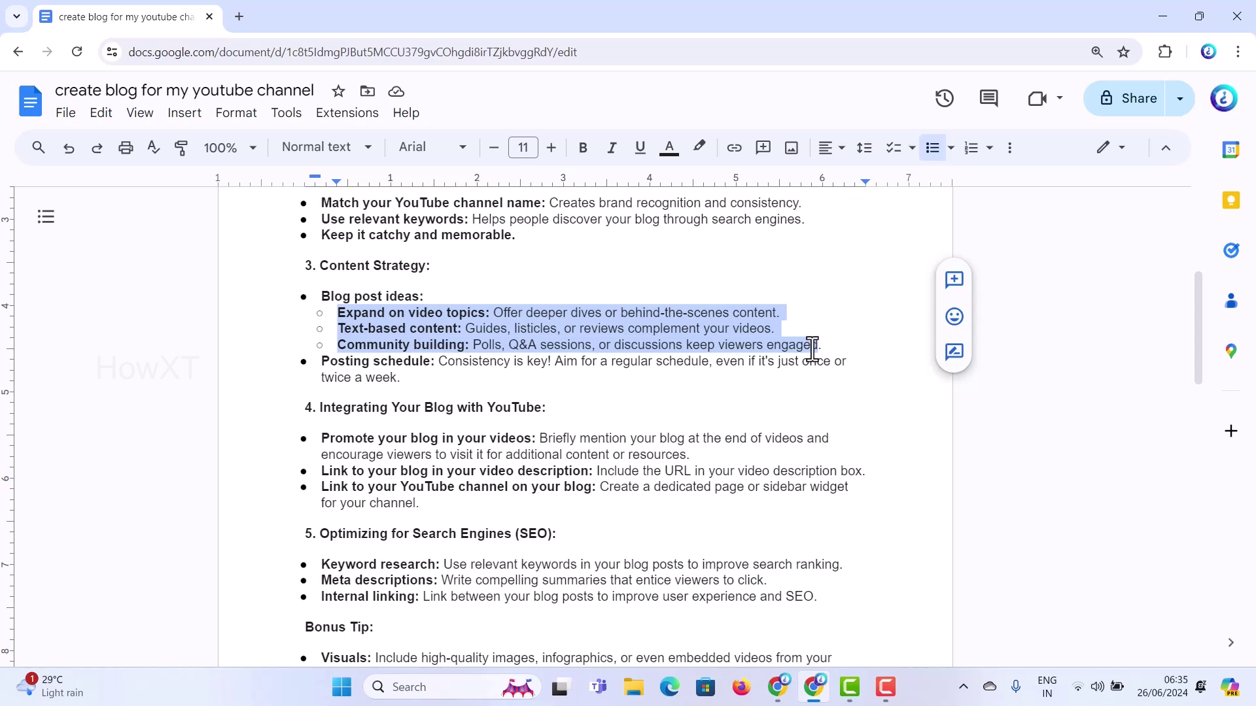
left_click(236, 114)
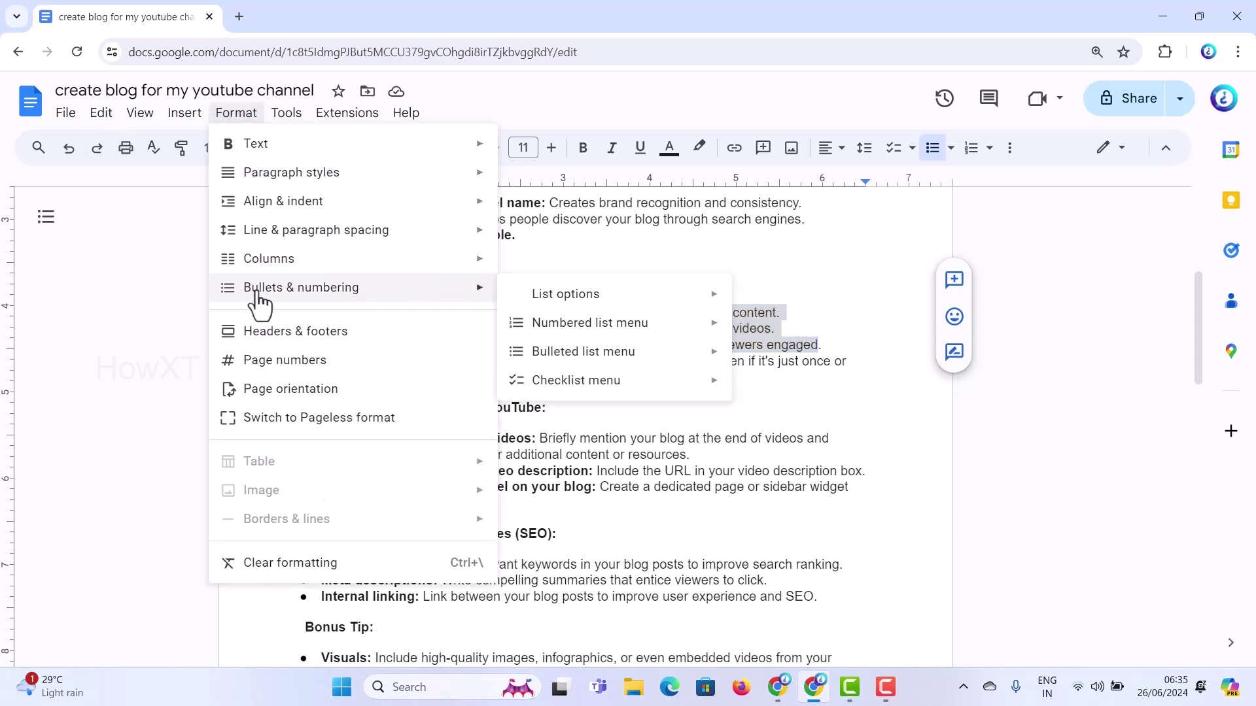
mouse_move(301, 287)
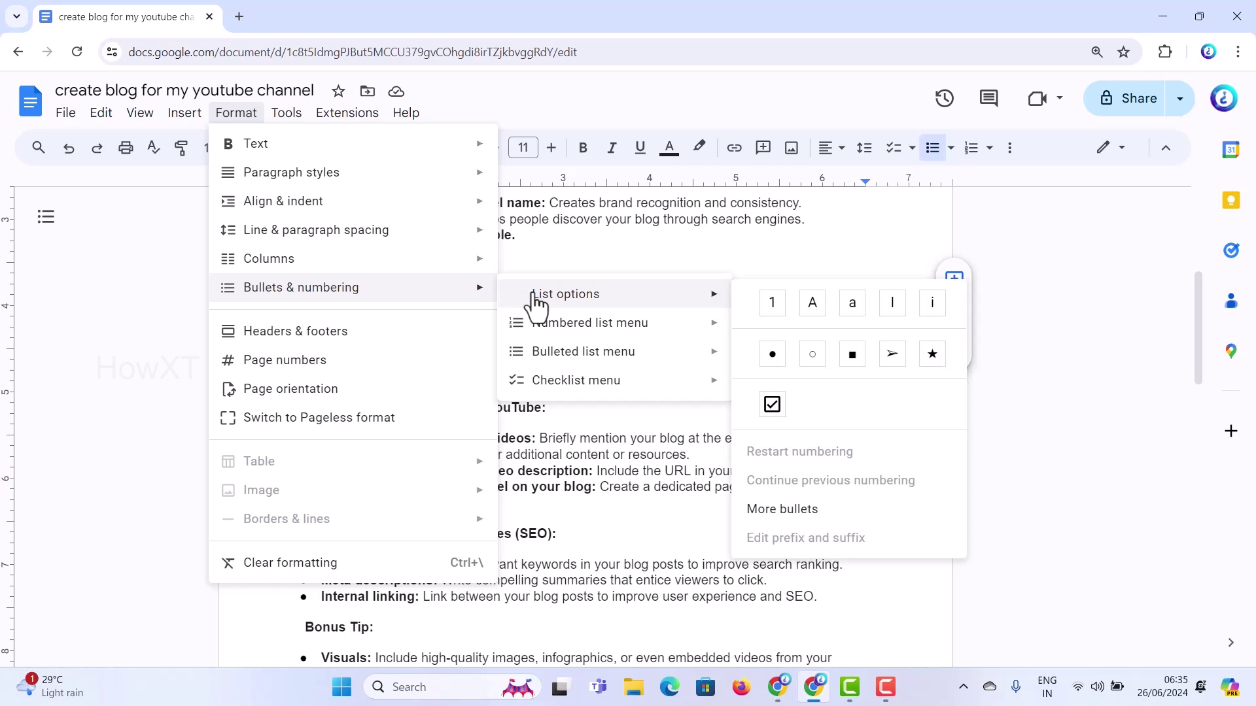
mouse_move(576, 379)
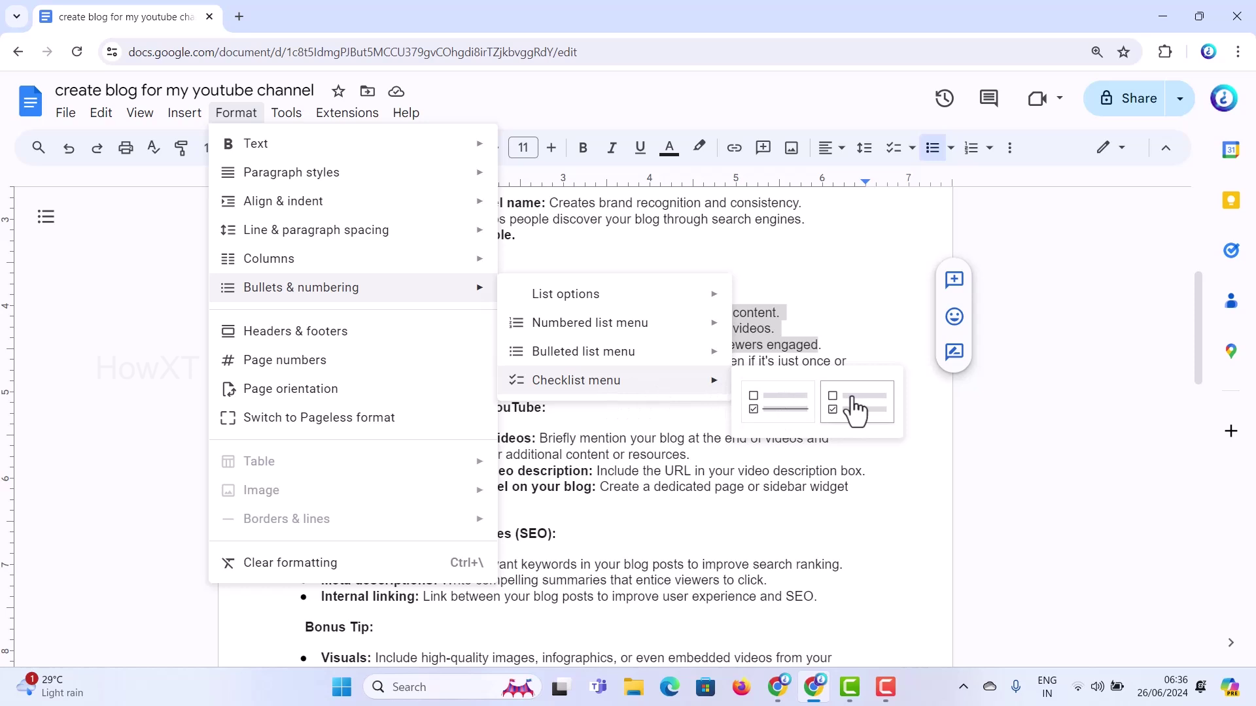
left_click(788, 418)
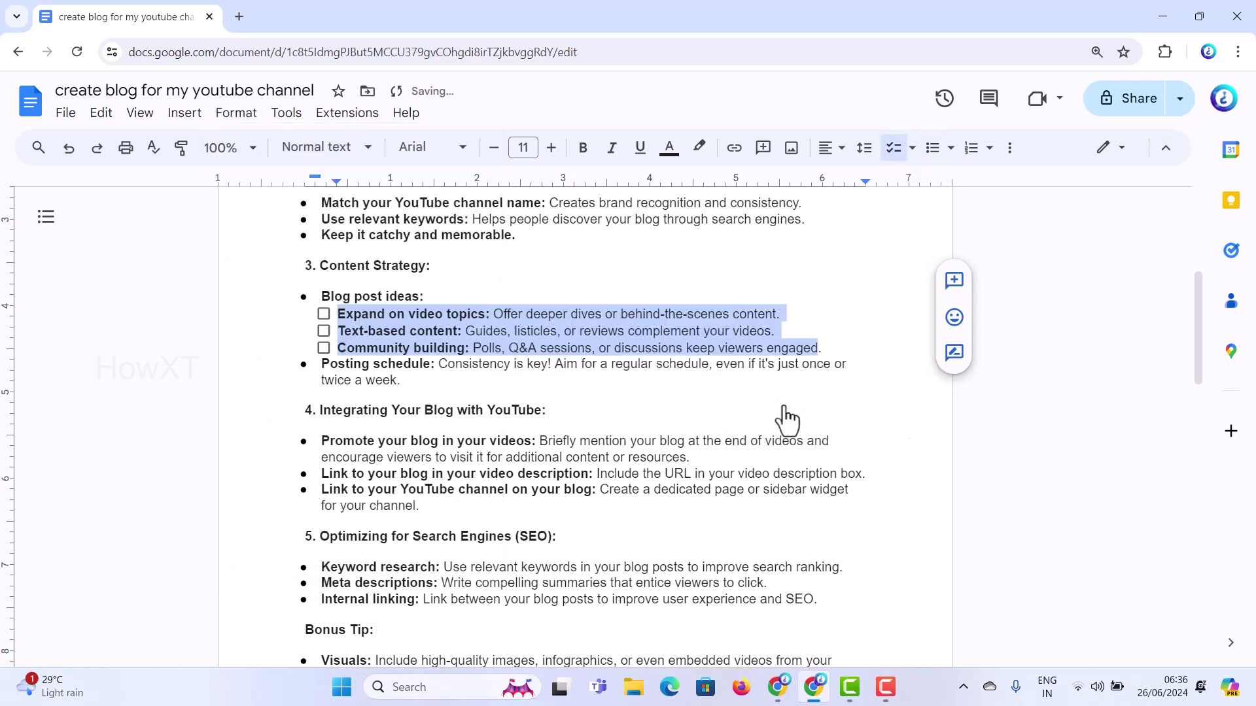
left_click(622, 402)
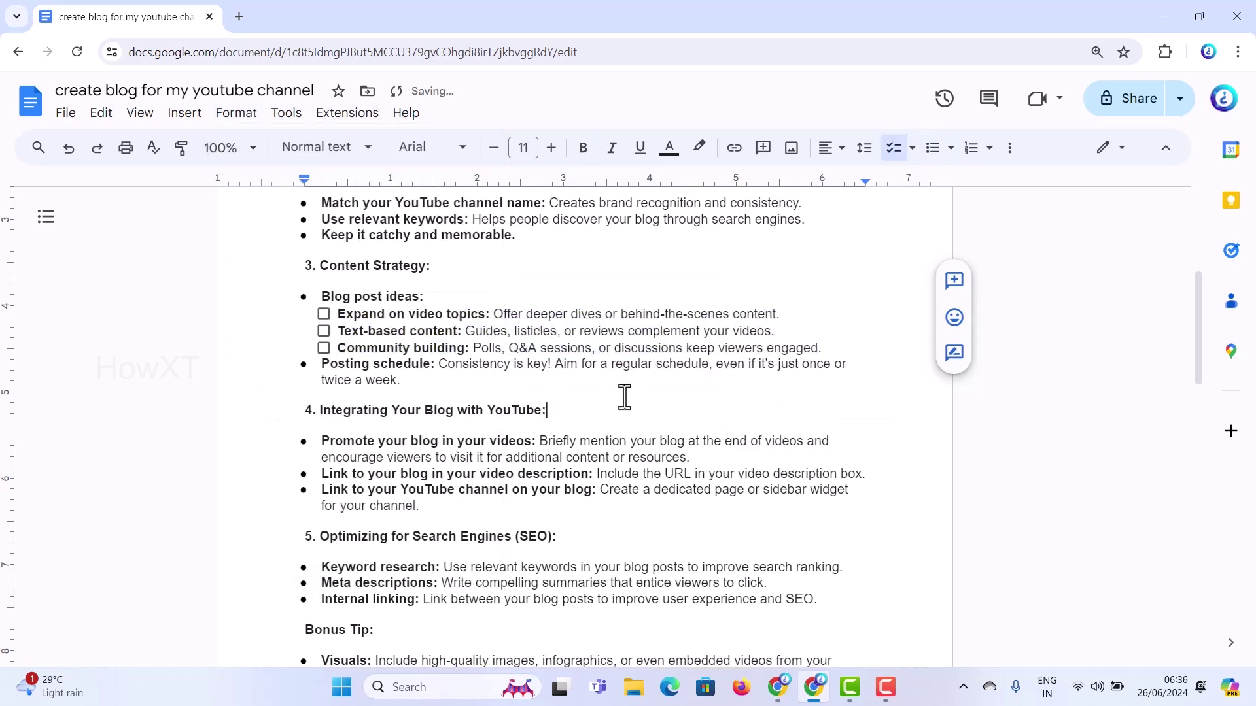
left_click(324, 315)
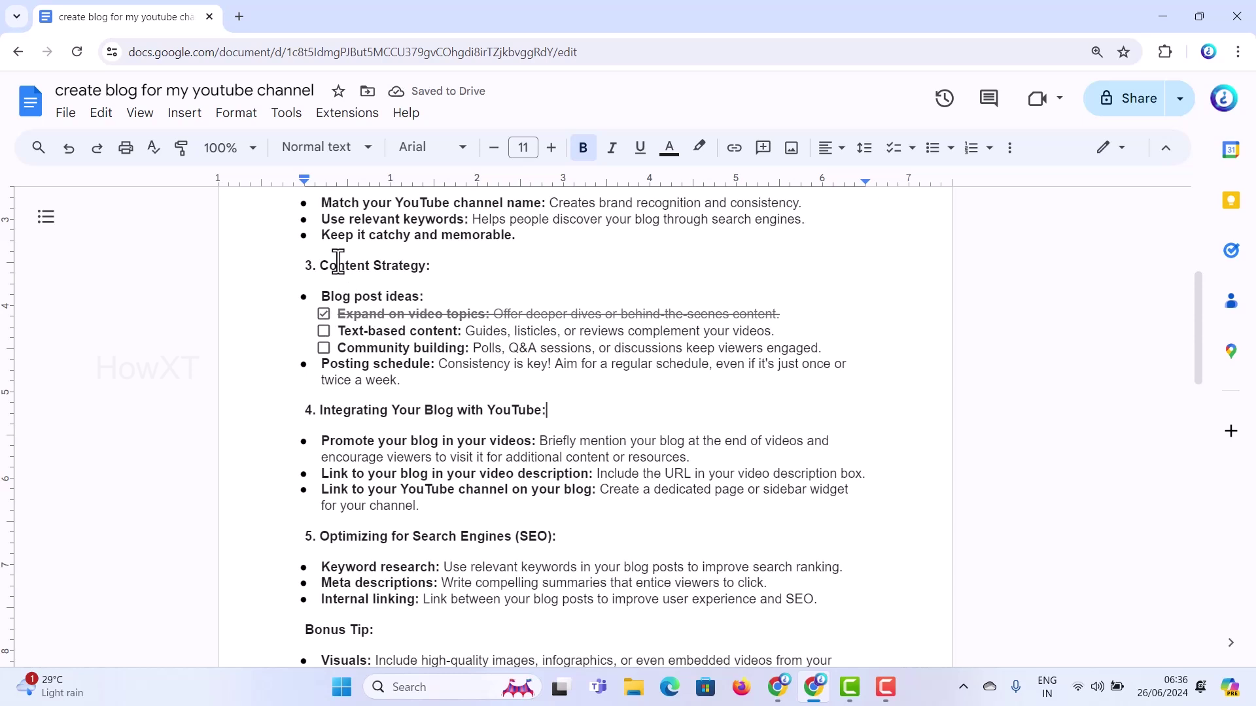
Step: Switch the Blog post ideas checklist to the non-strikethrough style and tick Community building
left_click_drag(338, 314, 730, 358)
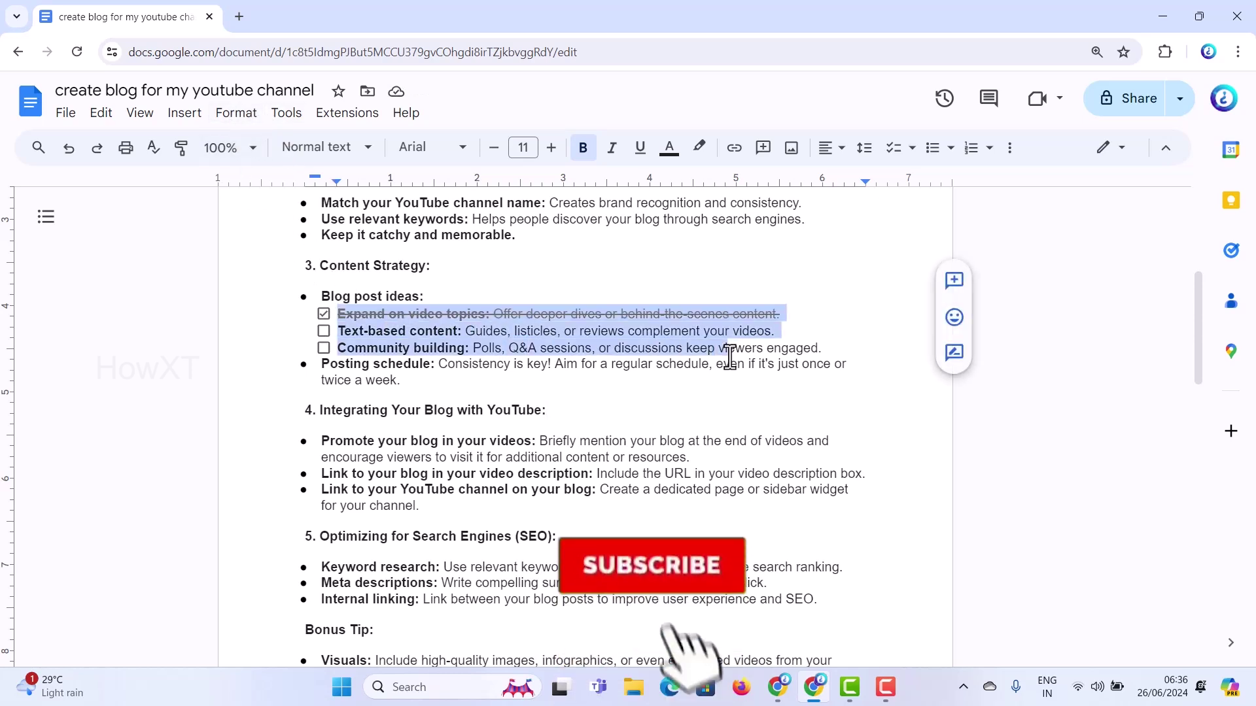
left_click(236, 113)
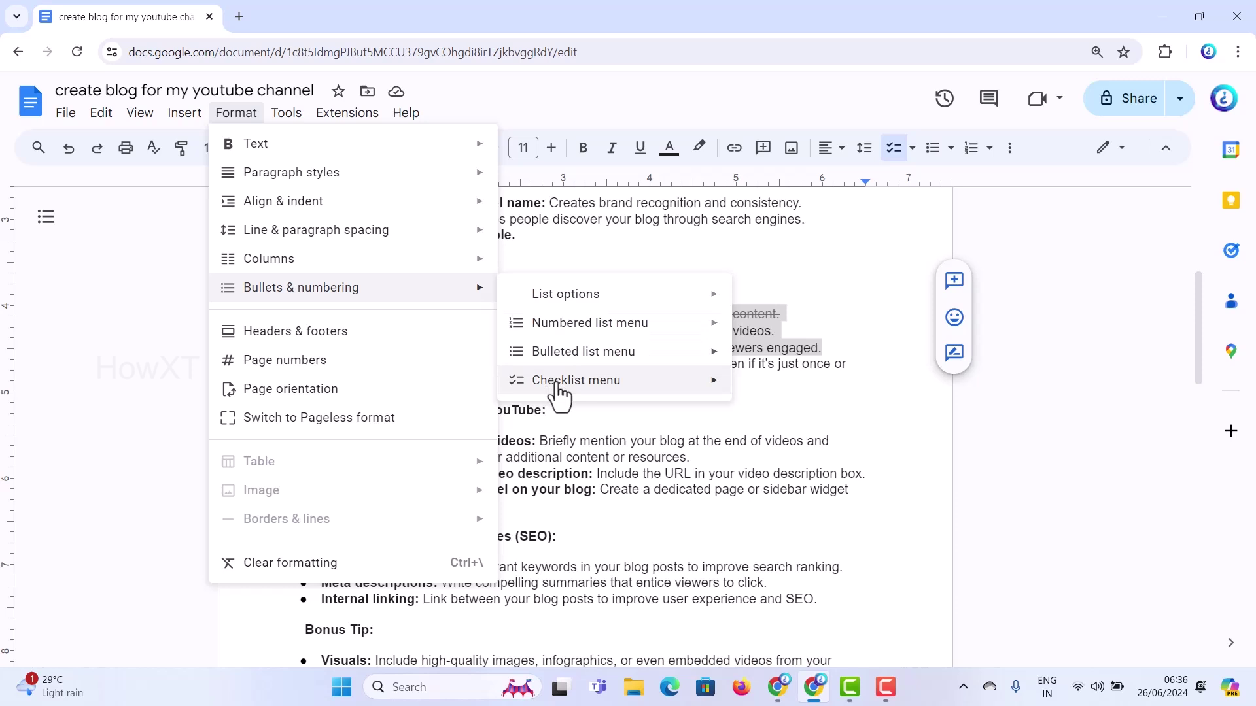
left_click(832, 421)
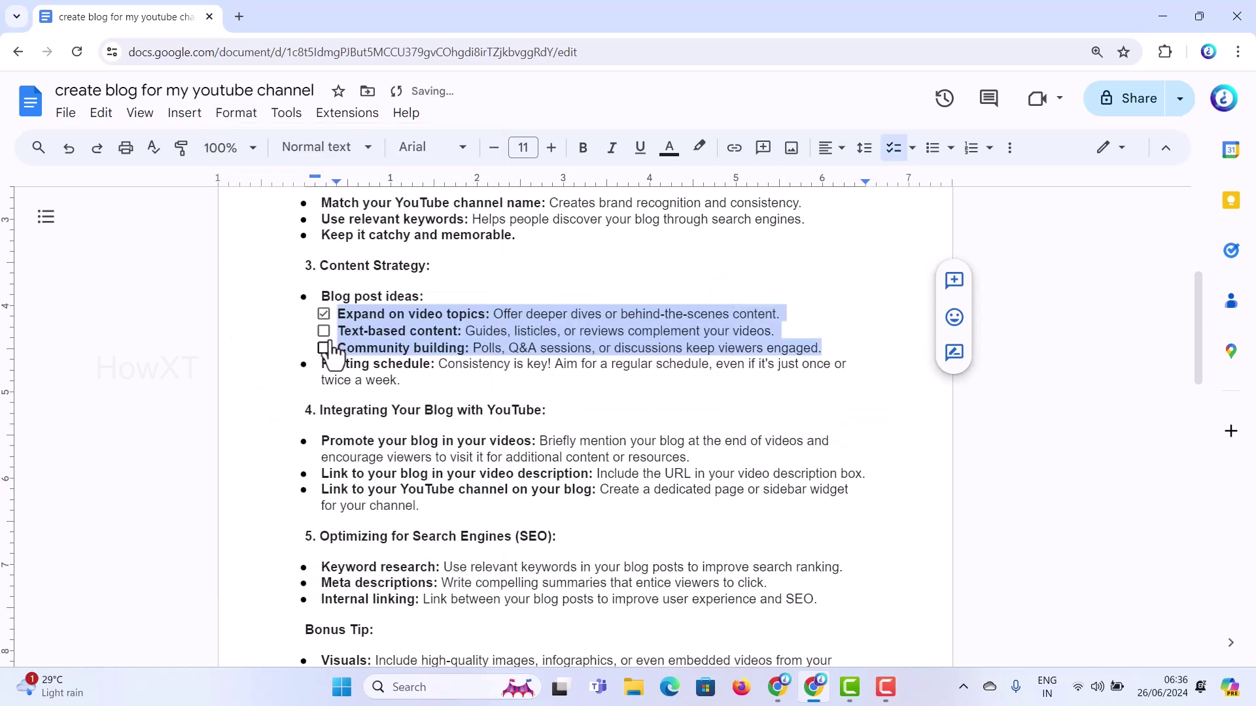
left_click(383, 316)
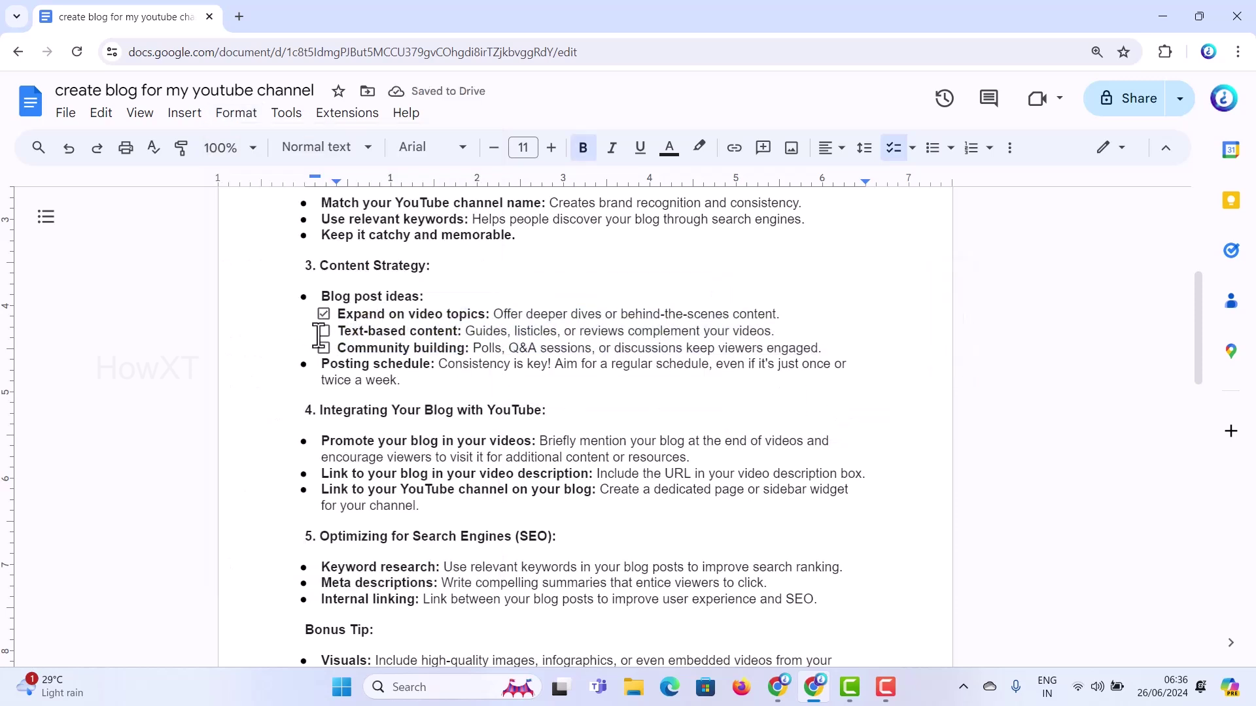
left_click(324, 331)
scroll(710, 380, "down", 3)
Step: Convert Keyword research, Meta descriptions and Internal linking into an unticked checklist
left_click_drag(321, 322, 826, 356)
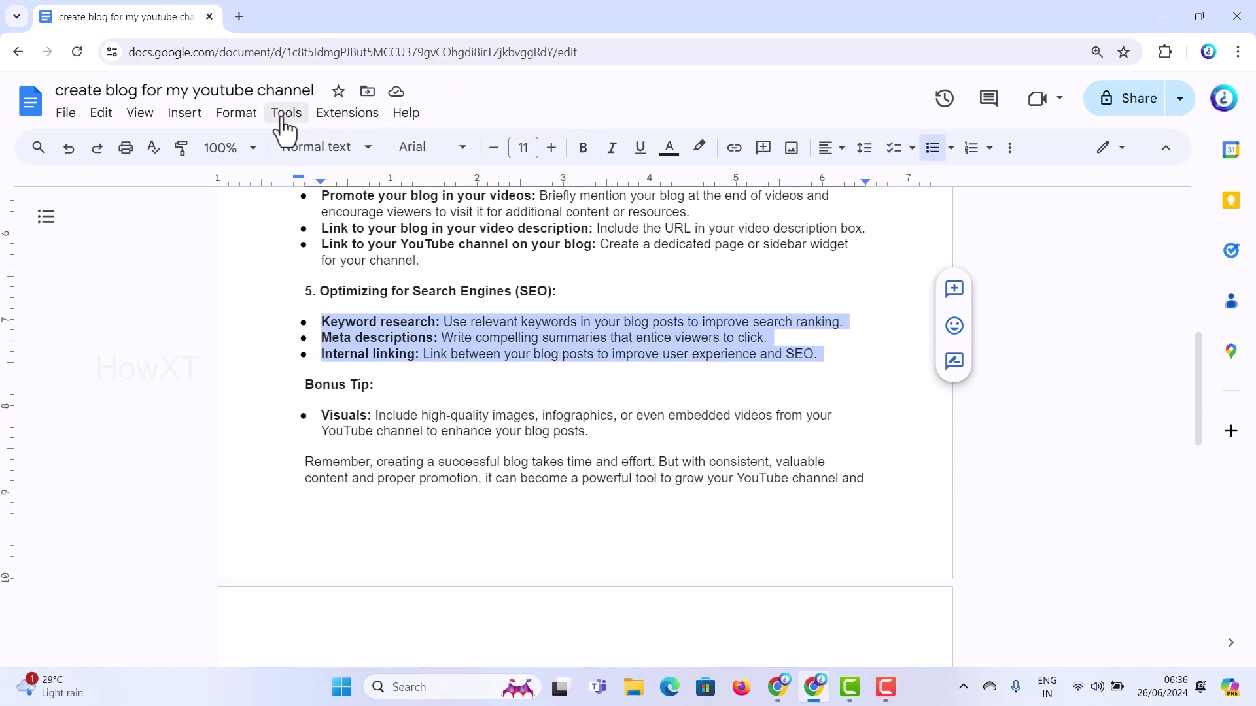
left_click(239, 116)
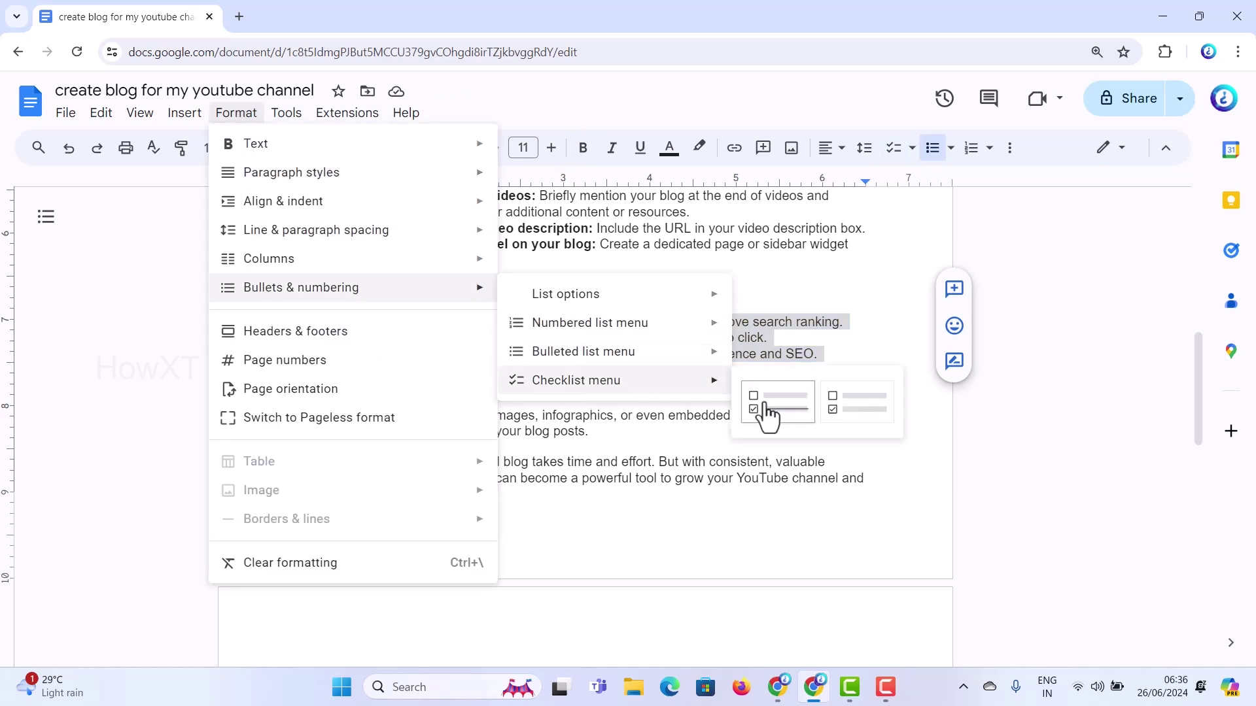
left_click(767, 416)
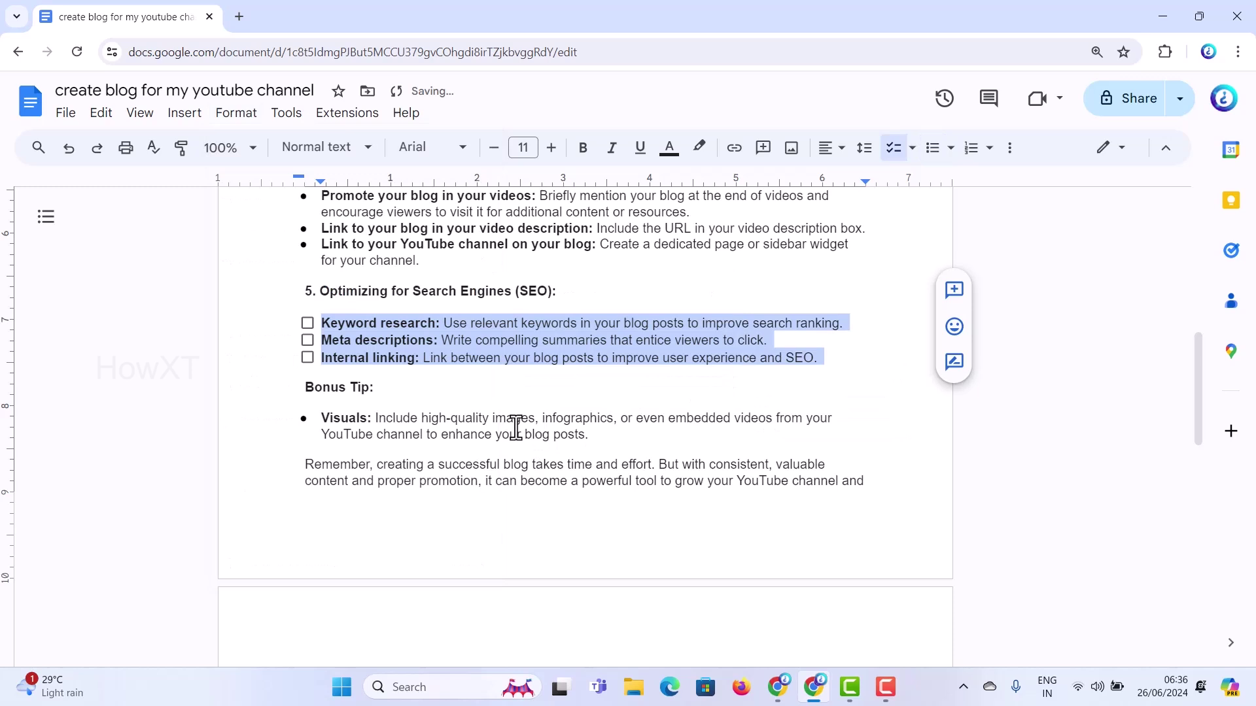
left_click(448, 394)
scroll(416, 478, "down", 4)
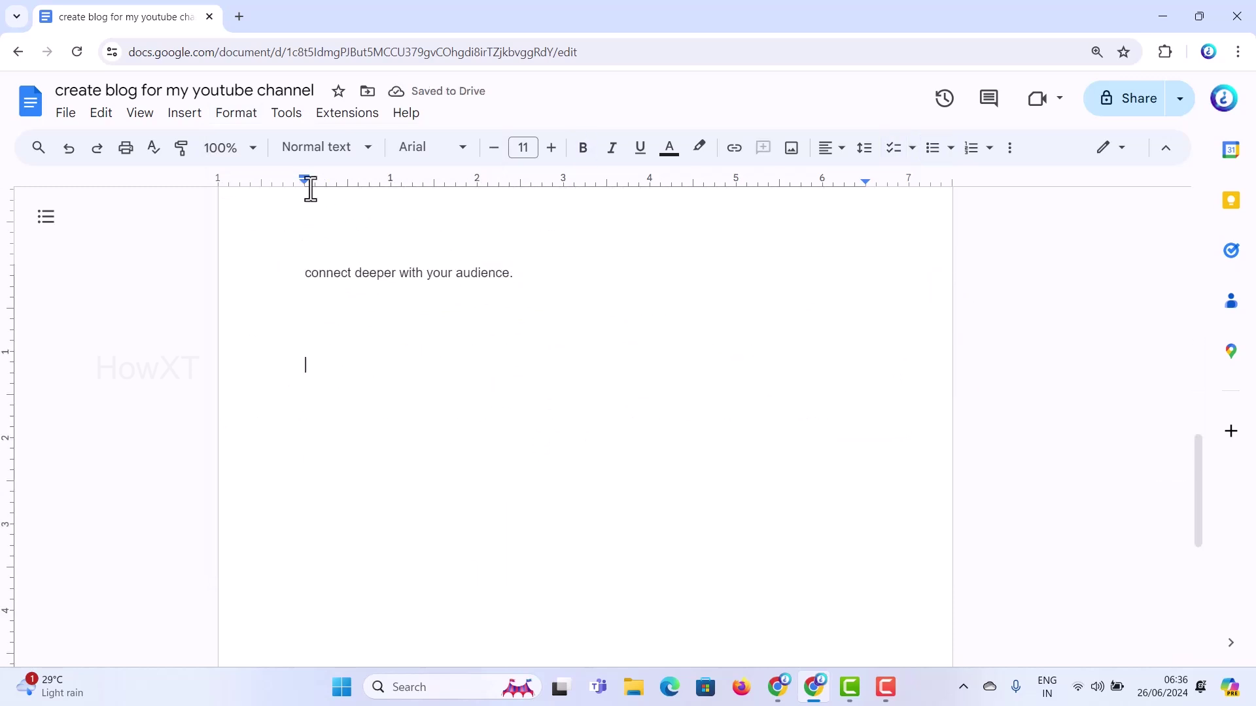
Step: Start a checklist on the empty line with Apple, Orange and Banana, all left unticked
left_click(231, 118)
left_click(617, 421)
left_click(238, 116)
mouse_move(301, 287)
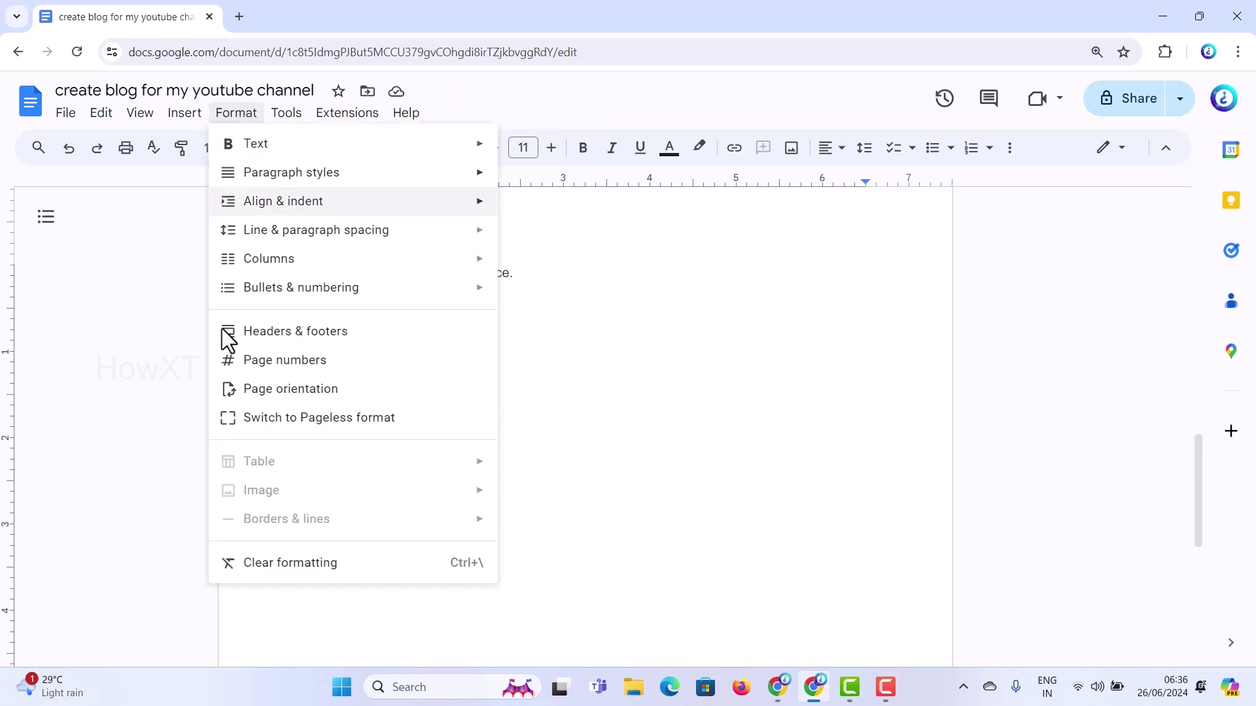
mouse_move(576, 380)
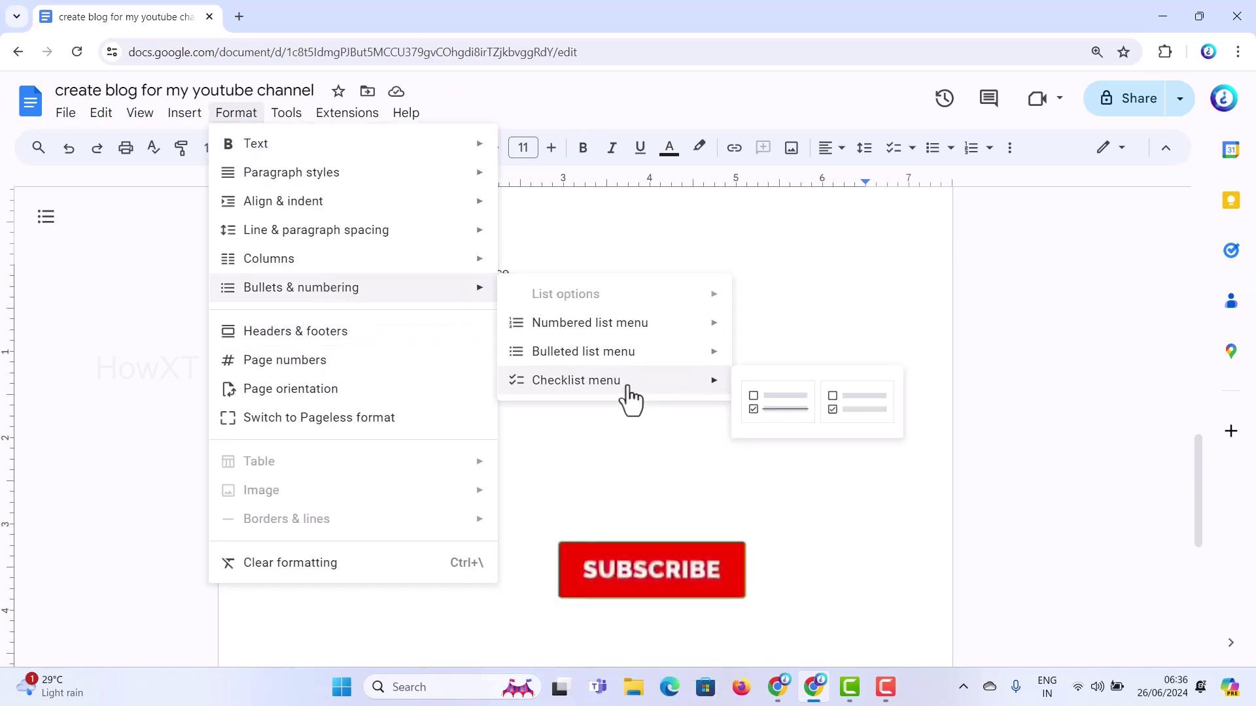
left_click(830, 420)
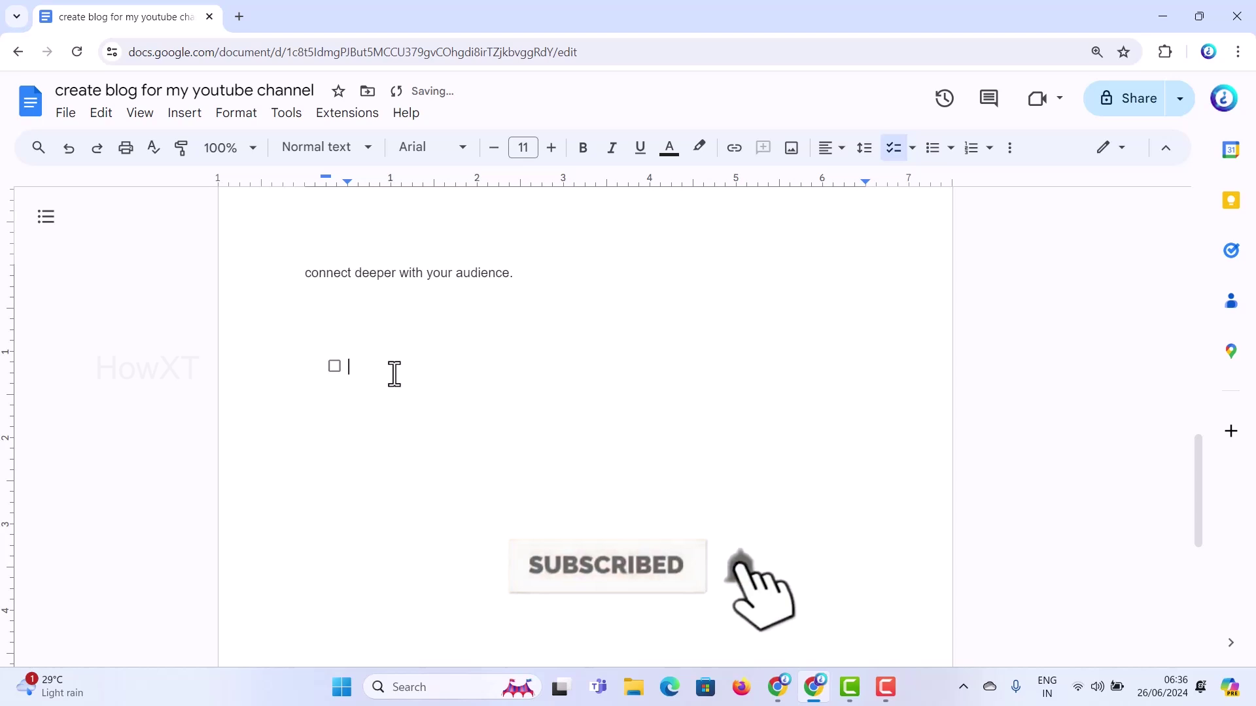
type("Apple")
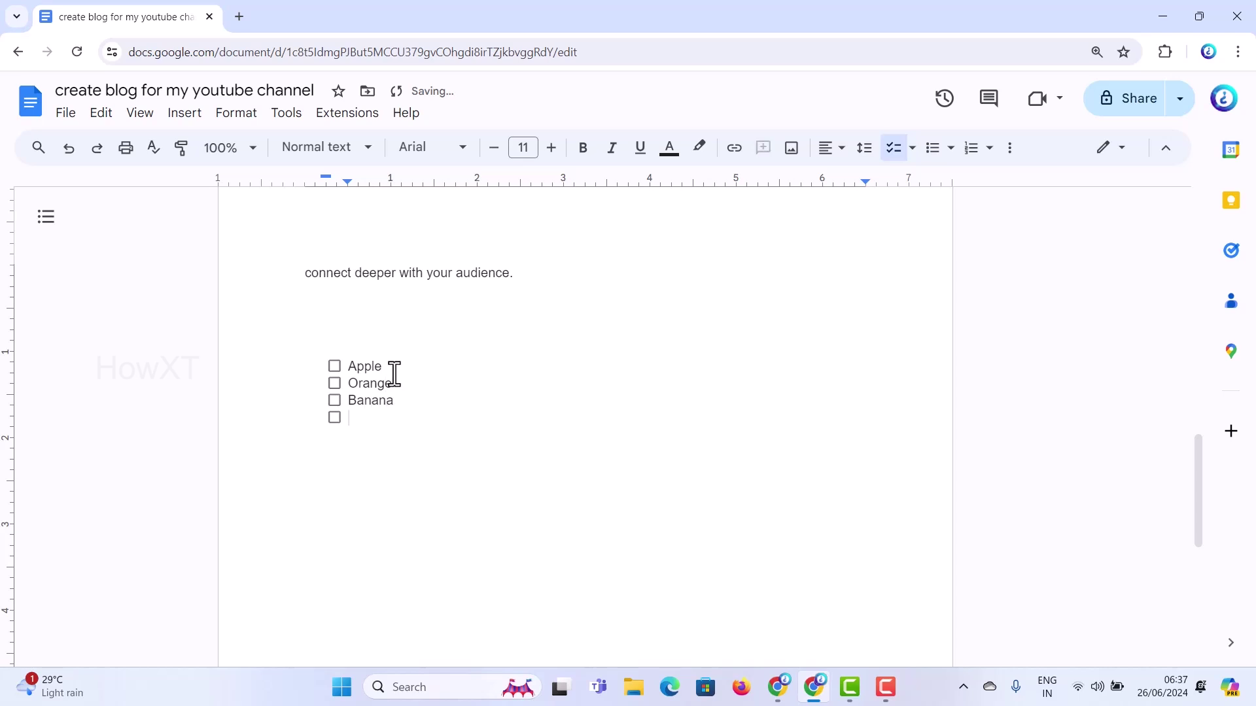
left_click(334, 367)
left_click(335, 383)
scroll(336, 378, "up", 1)
scroll(336, 368, "up", 2)
scroll(337, 368, "up", 3)
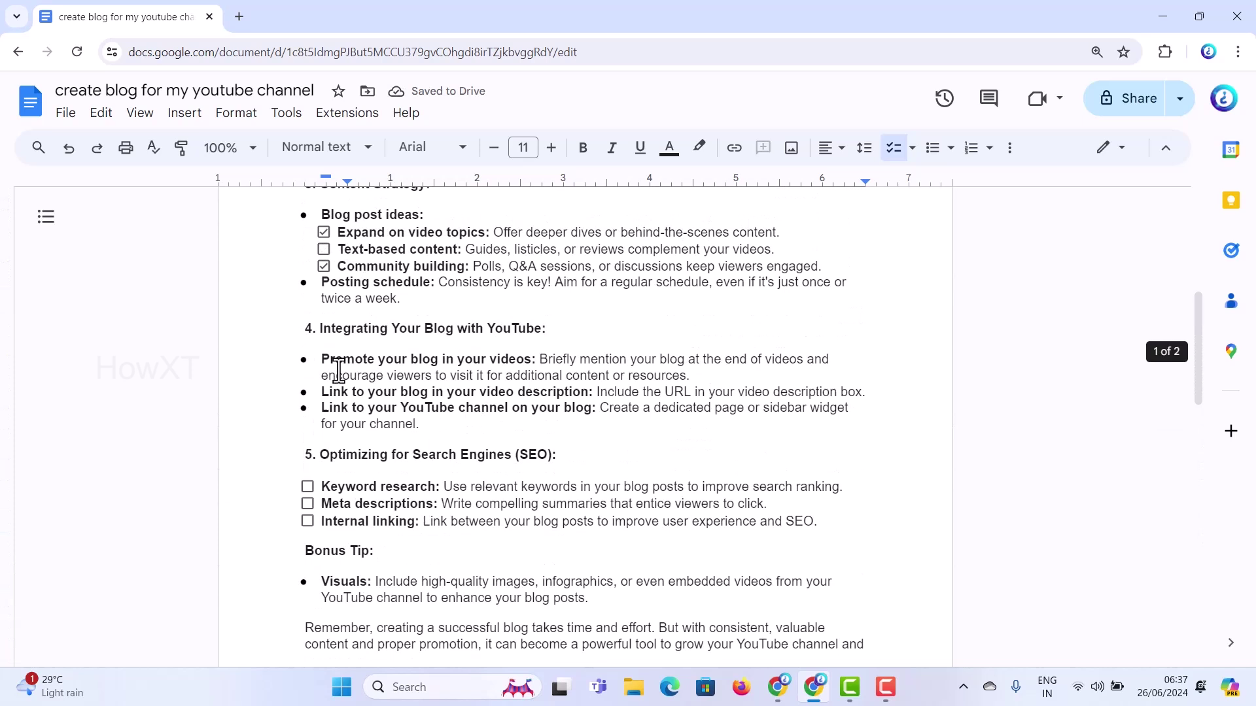
scroll(337, 371, "up", 1)
scroll(341, 354, "up", 1)
Step: Tick Keyword research and Meta descriptions, leaving Internal linking unticked
left_click(308, 568)
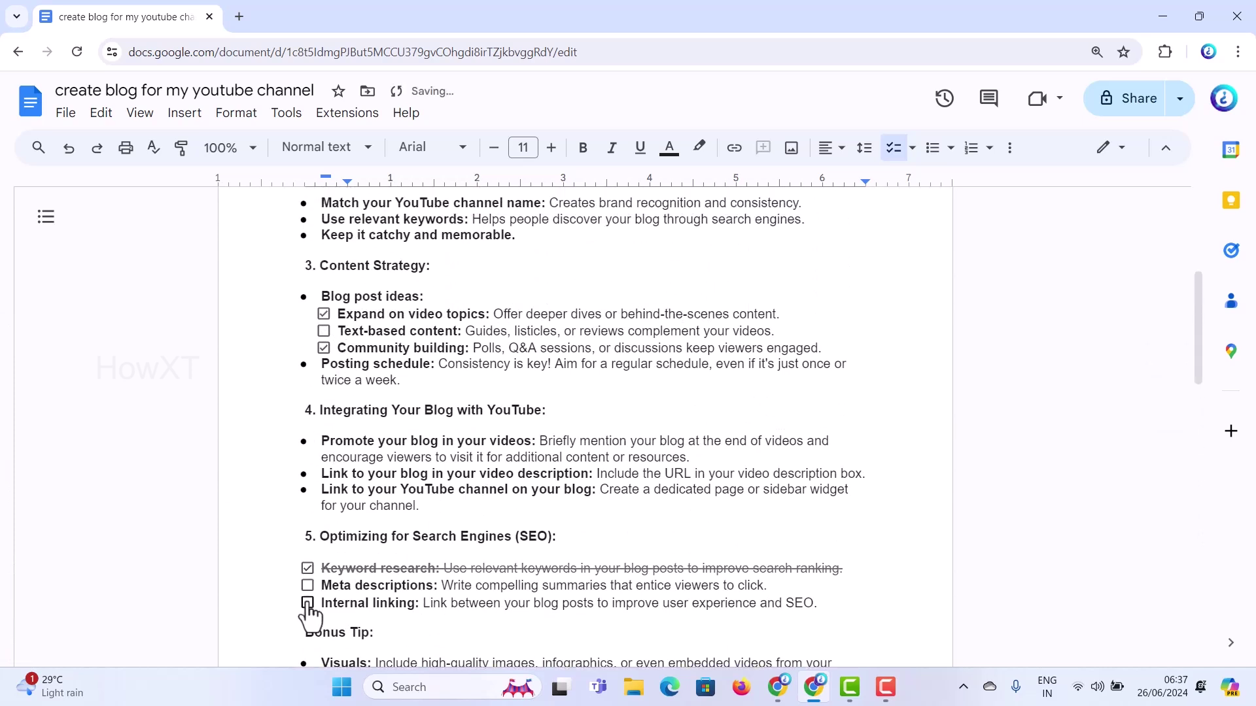
left_click(307, 586)
left_click(306, 602)
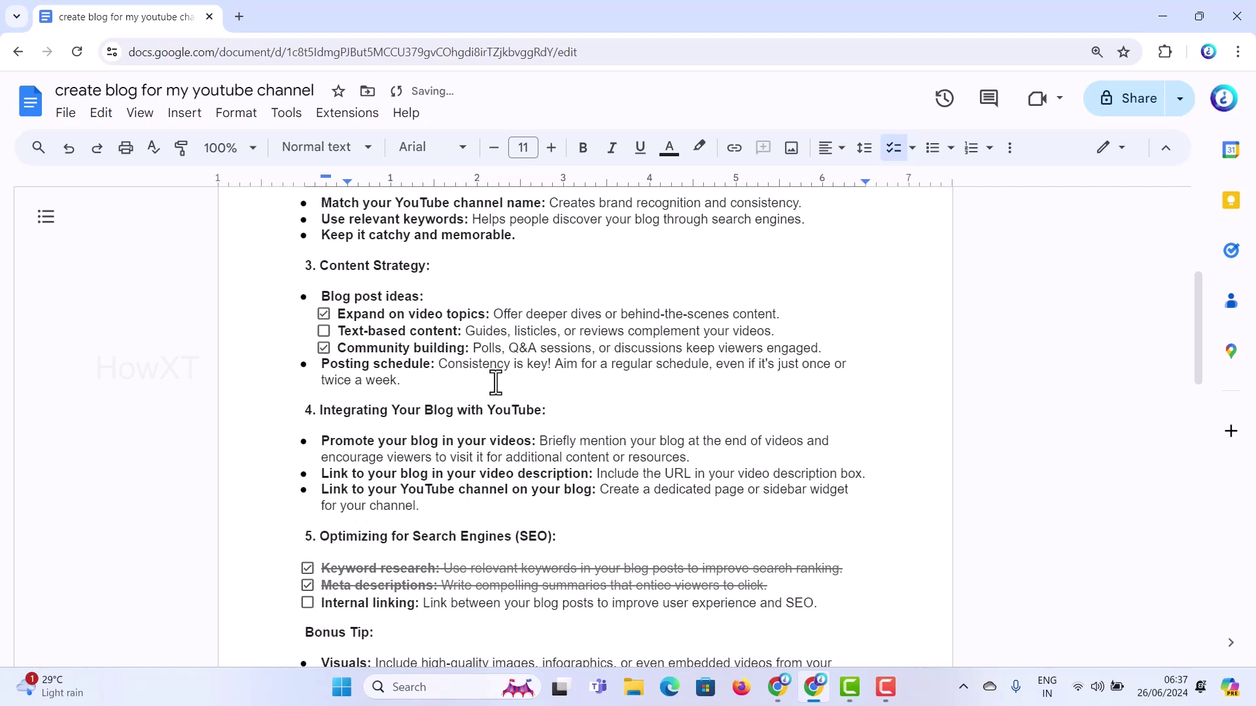
scroll(495, 382, "up", 2)
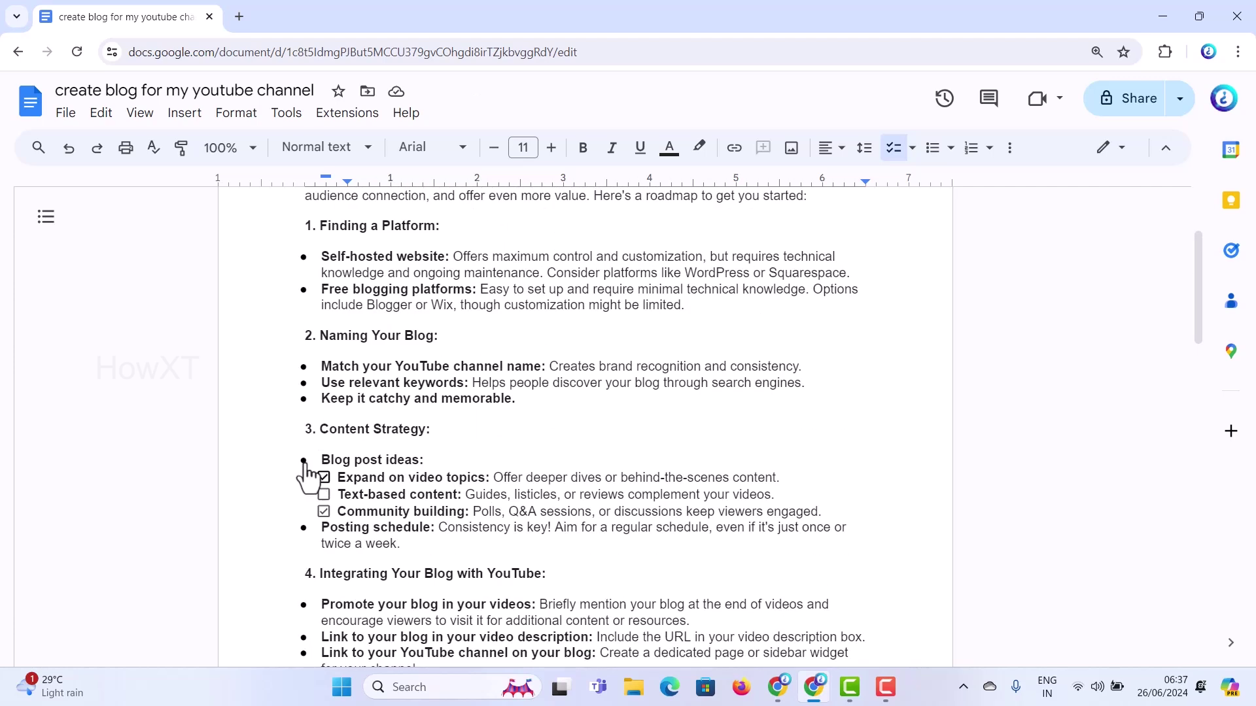
scroll(314, 477, "down", 2)
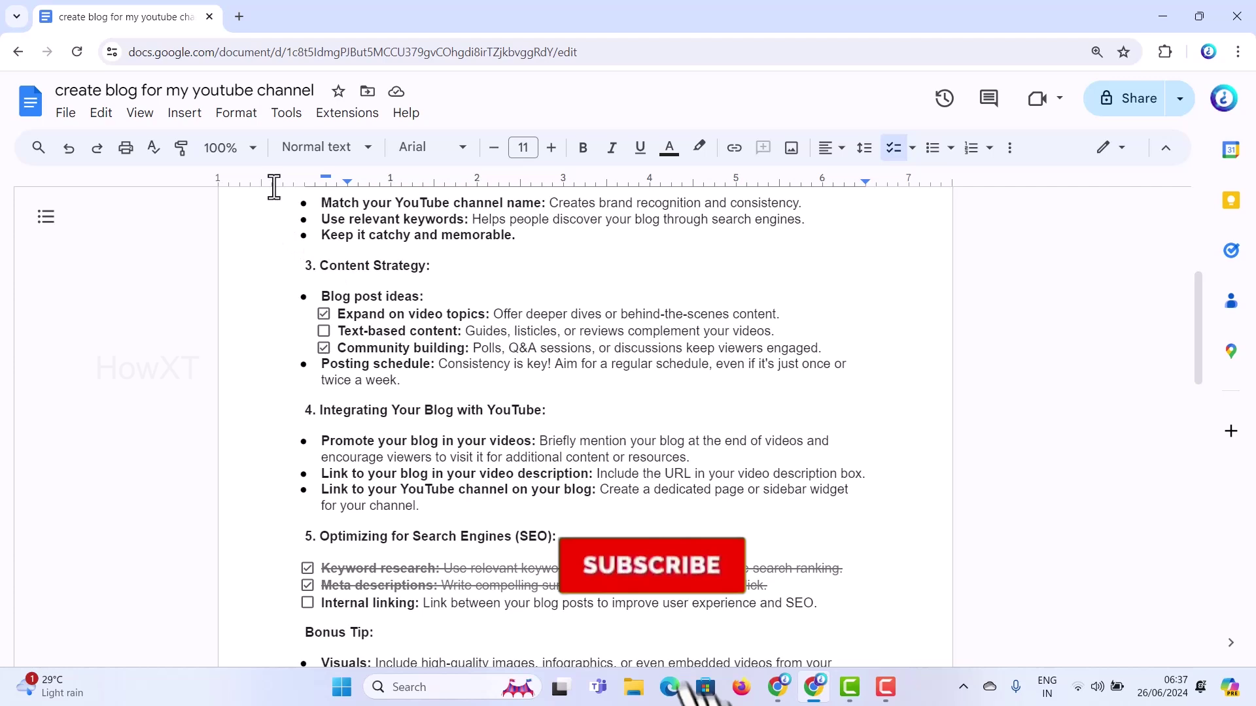
left_click(236, 113)
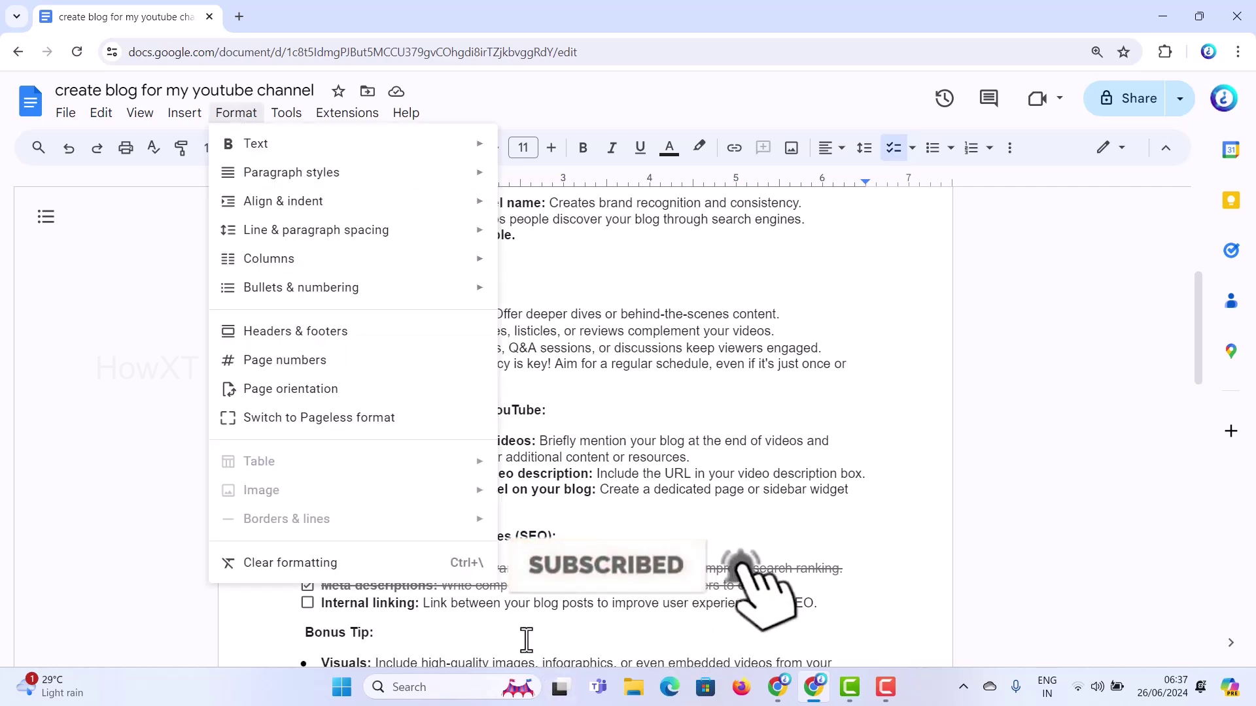
left_click(524, 605)
Step: Replace the checkboxes on the three SEO items with the arrow bullet preset
left_click_drag(826, 602, 306, 569)
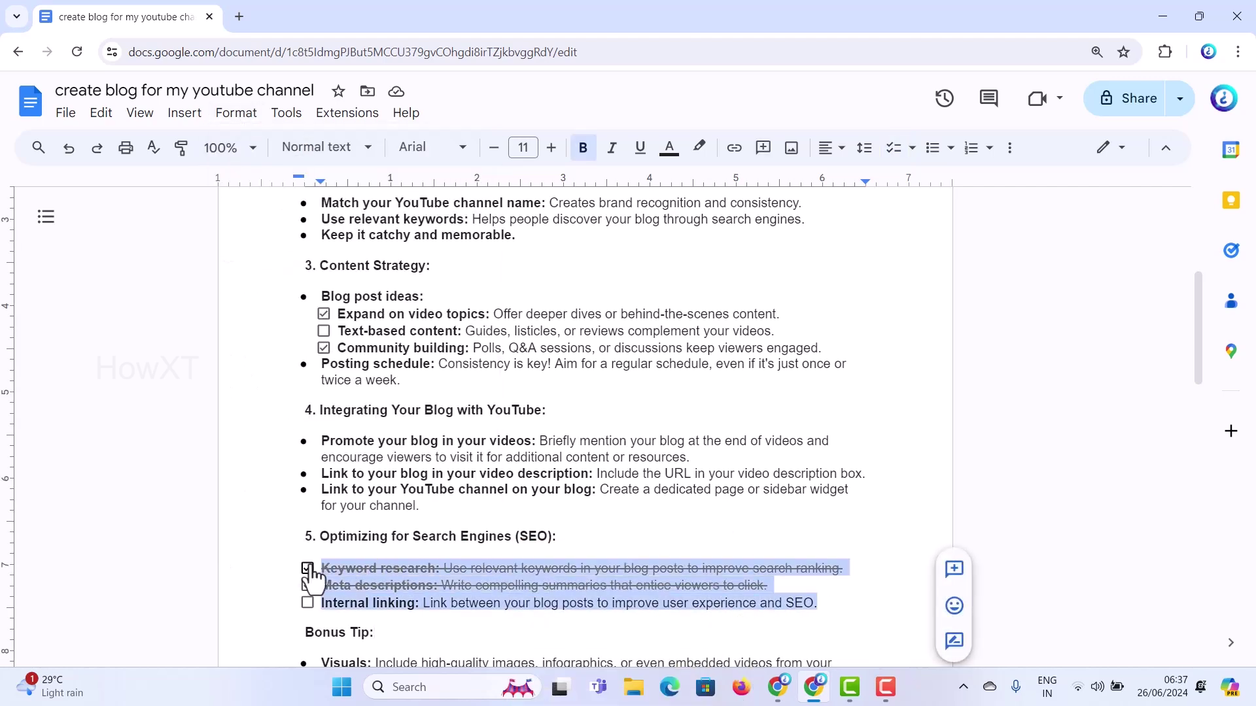
left_click(237, 112)
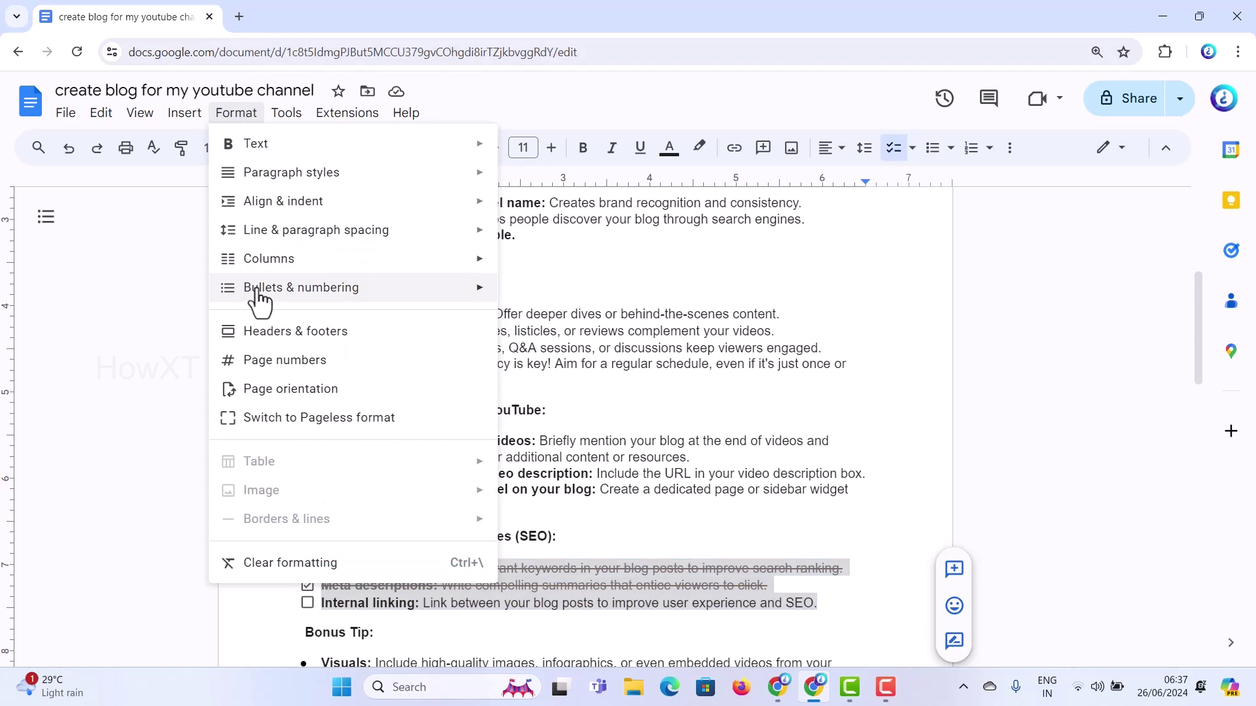
mouse_move(300, 288)
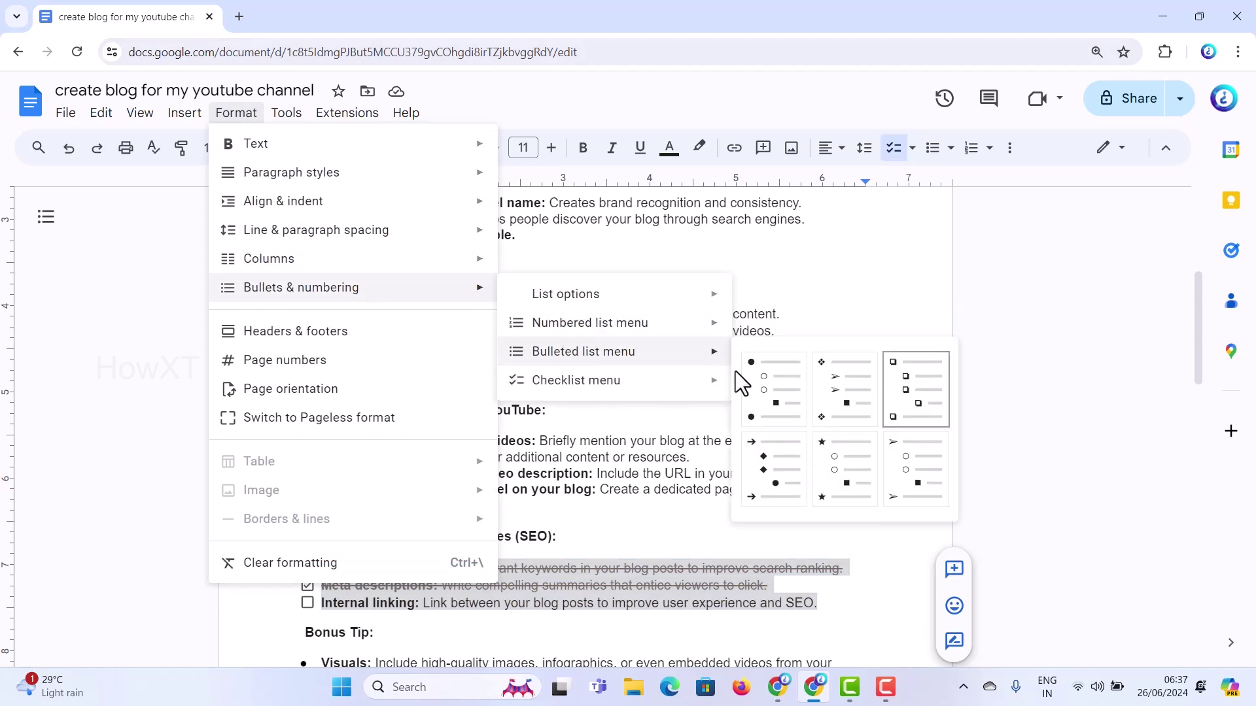
left_click(771, 469)
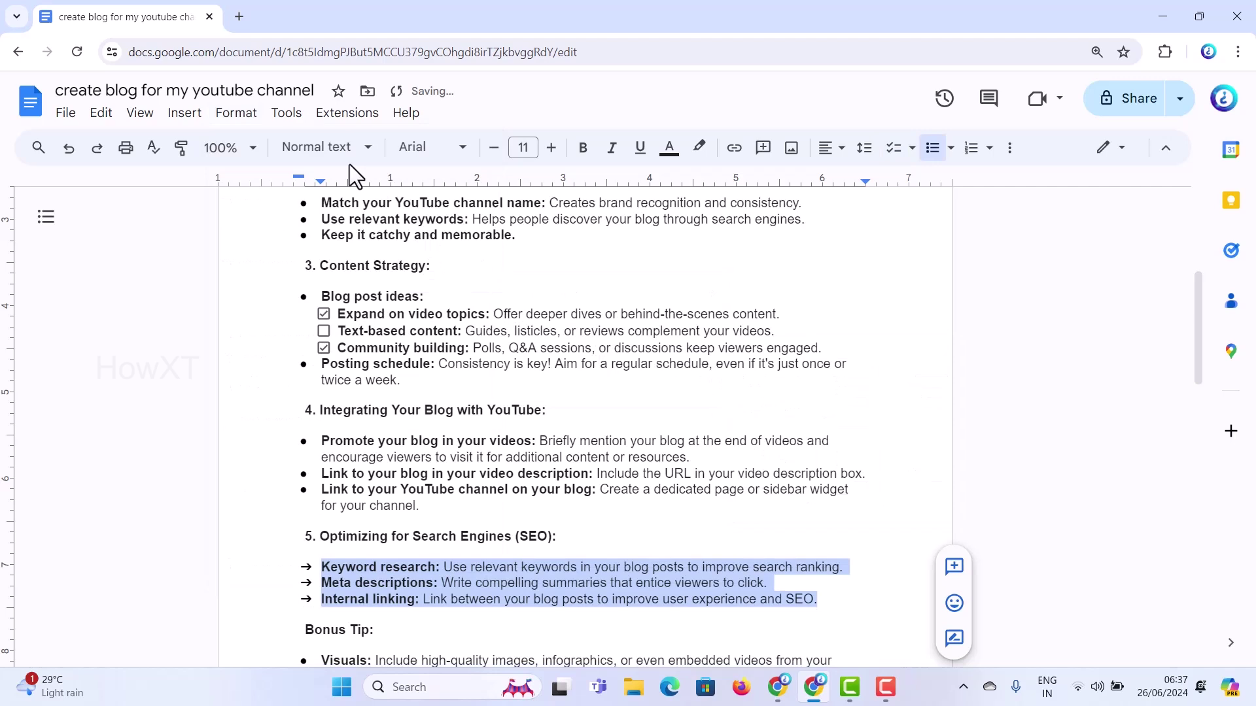
left_click(228, 118)
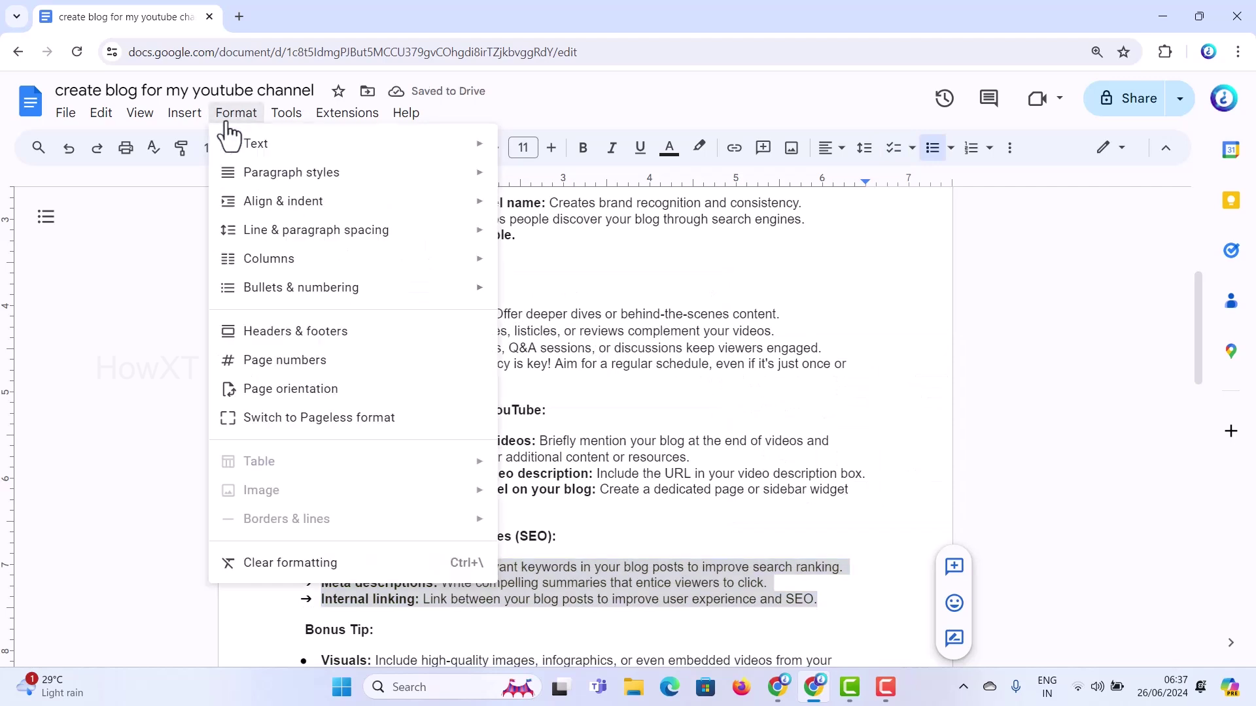
left_click(625, 420)
Step: Inspect the list options for the three Content Strategy checklist lines, leaving them unchanged
left_click_drag(340, 314, 763, 349)
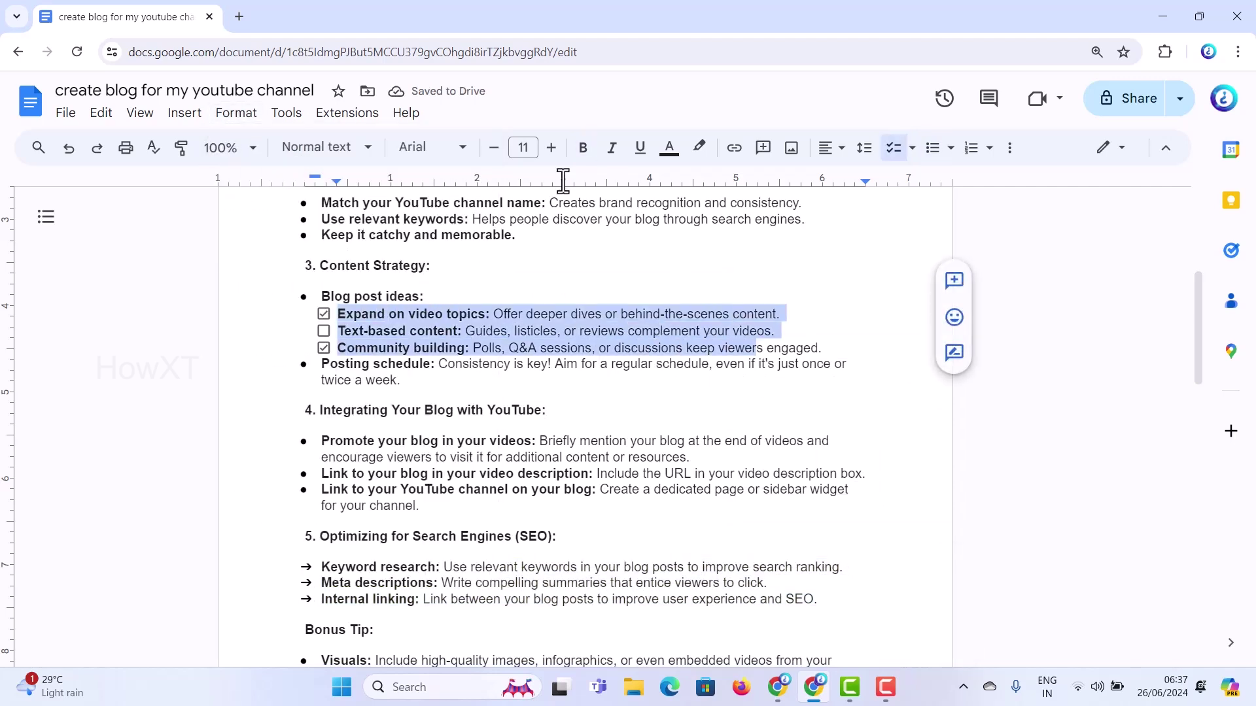
left_click(241, 114)
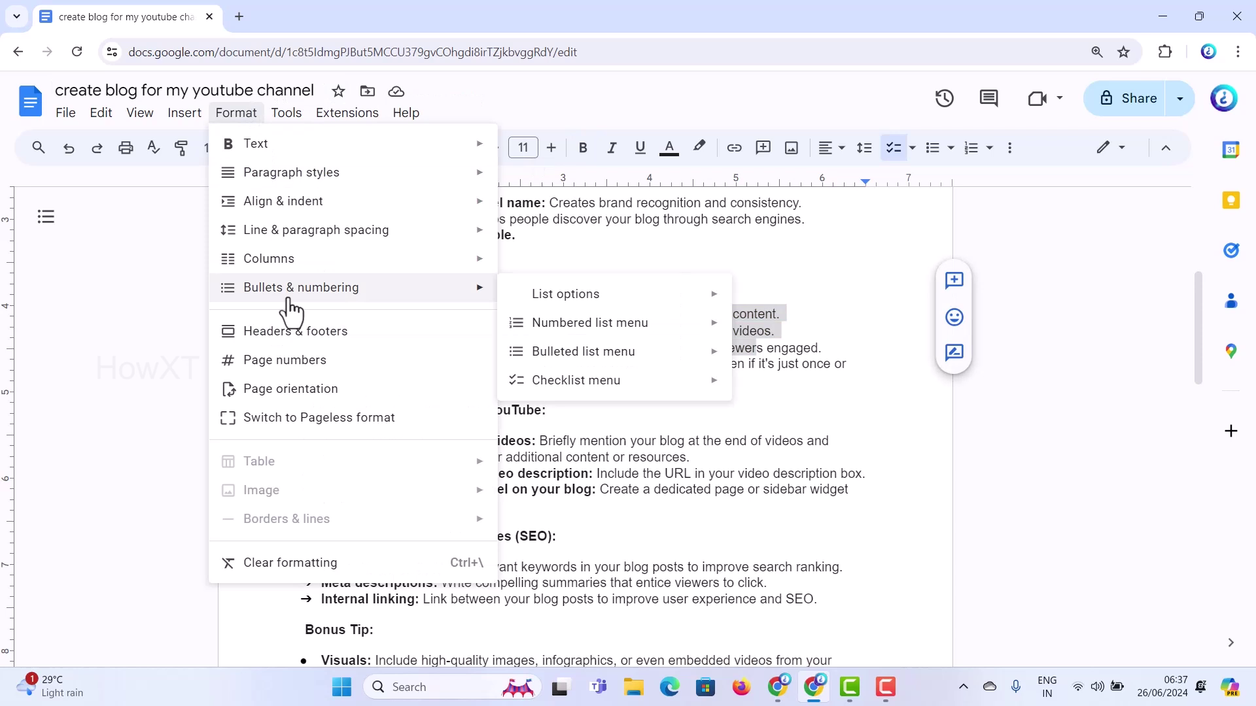
mouse_move(300, 287)
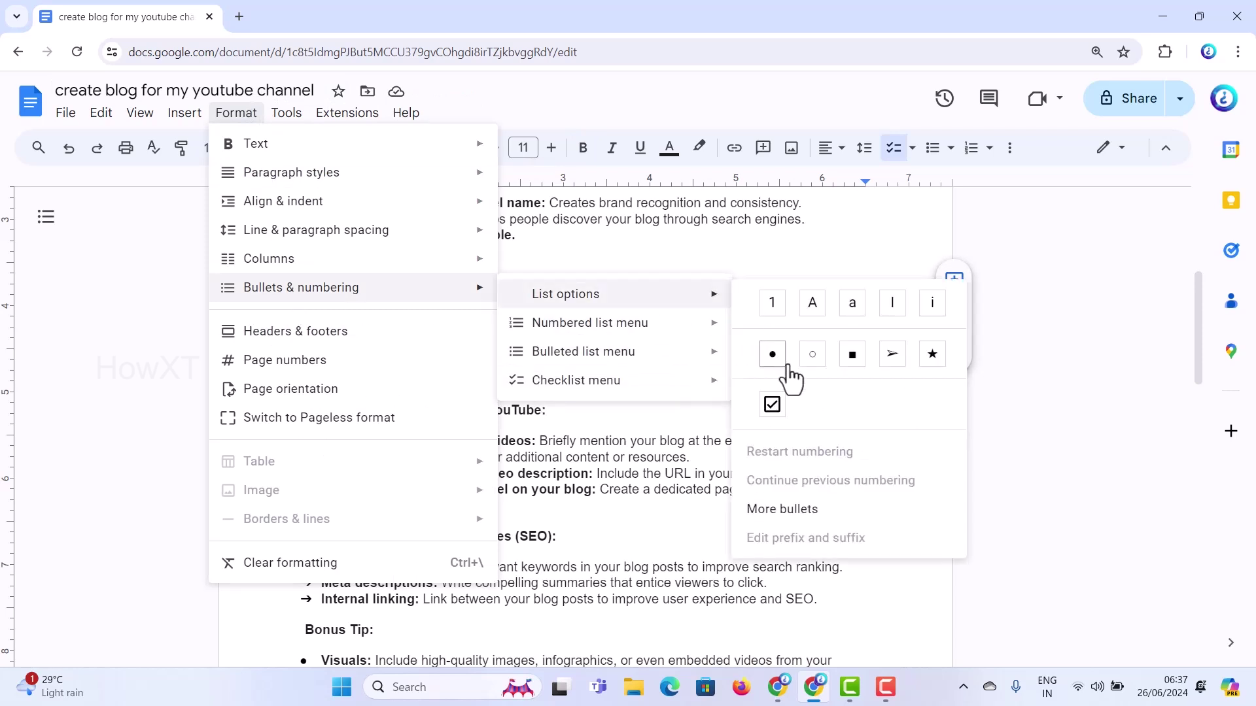
mouse_move(583, 351)
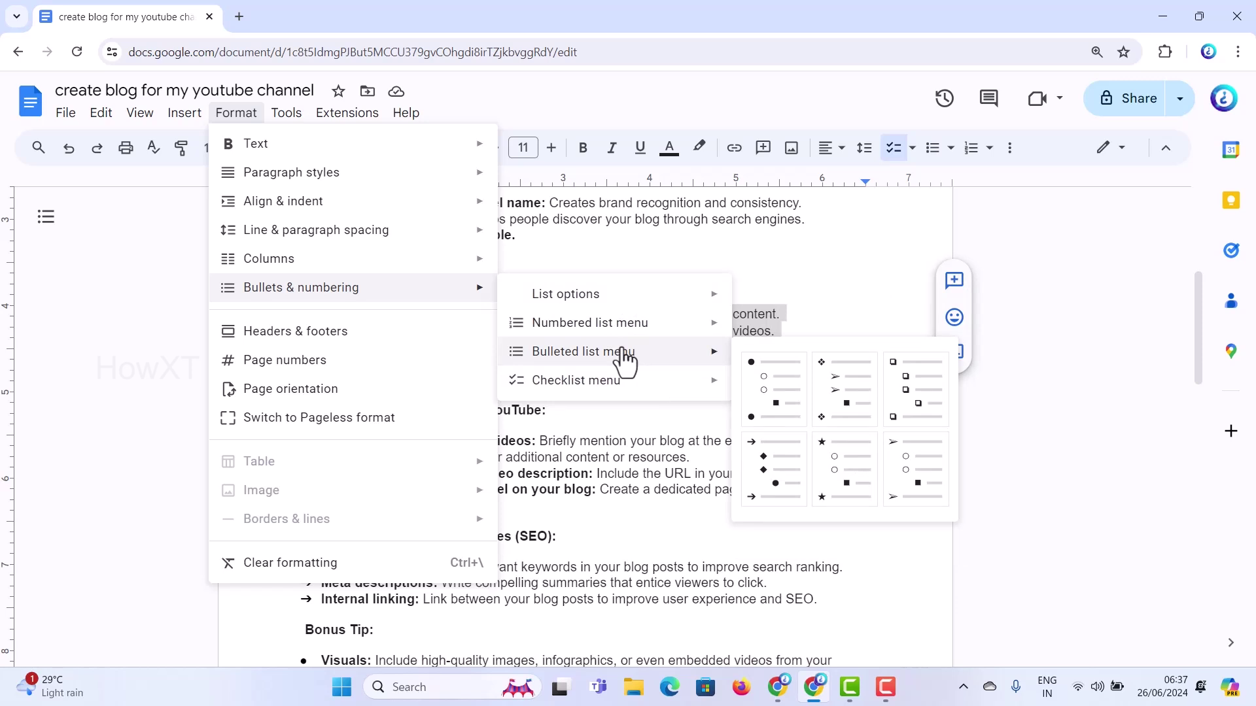
left_click(780, 275)
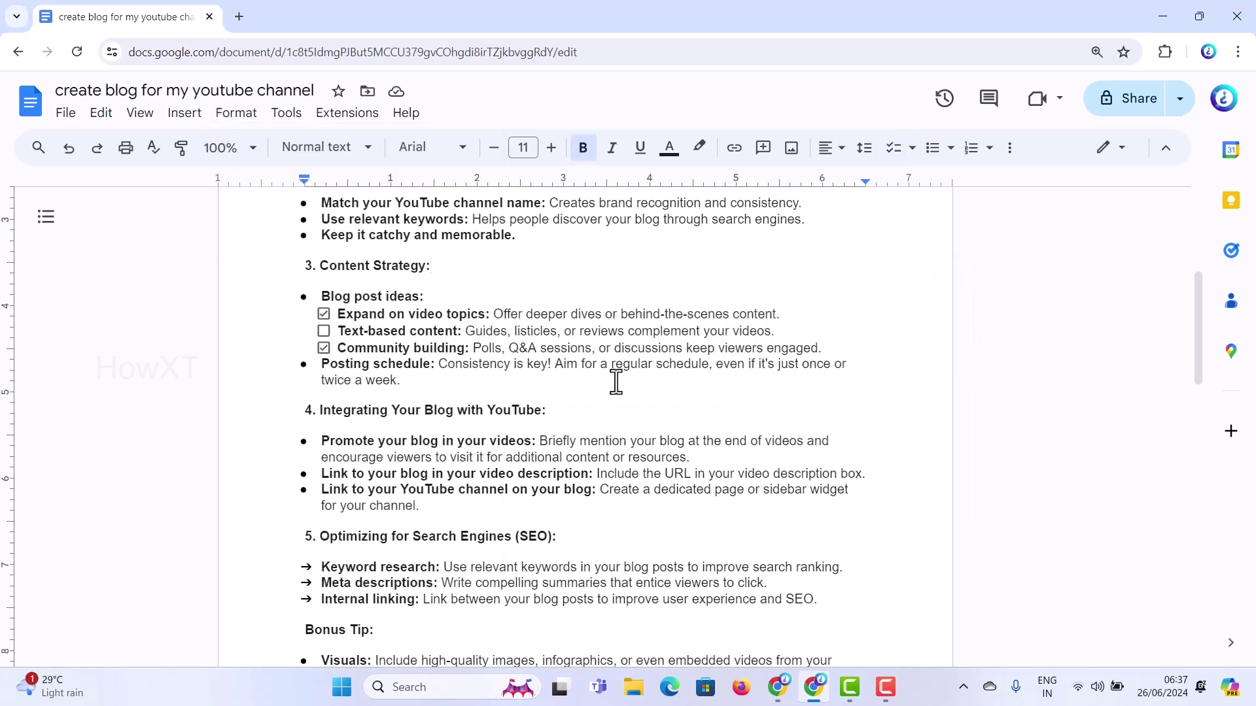
Step: Apply the toolbar checklist to Blog post ideas through Posting schedule, giving five unticked items
left_click_drag(906, 376, 330, 296)
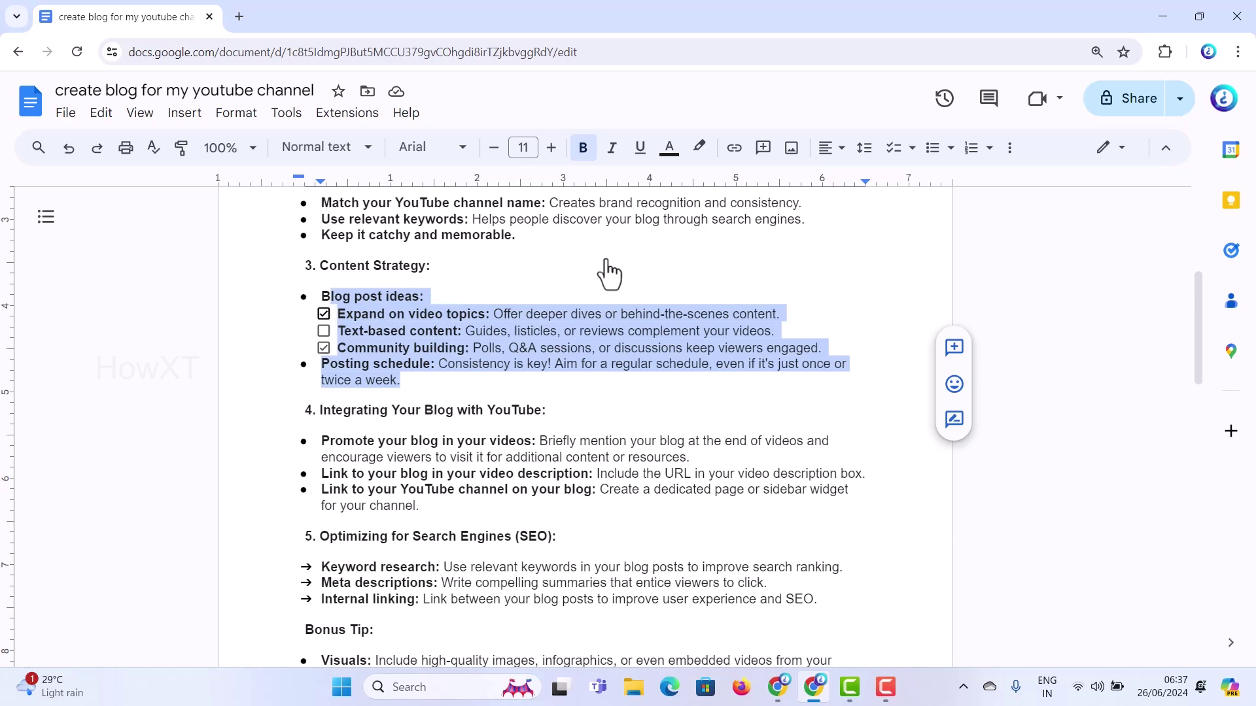
left_click(894, 148)
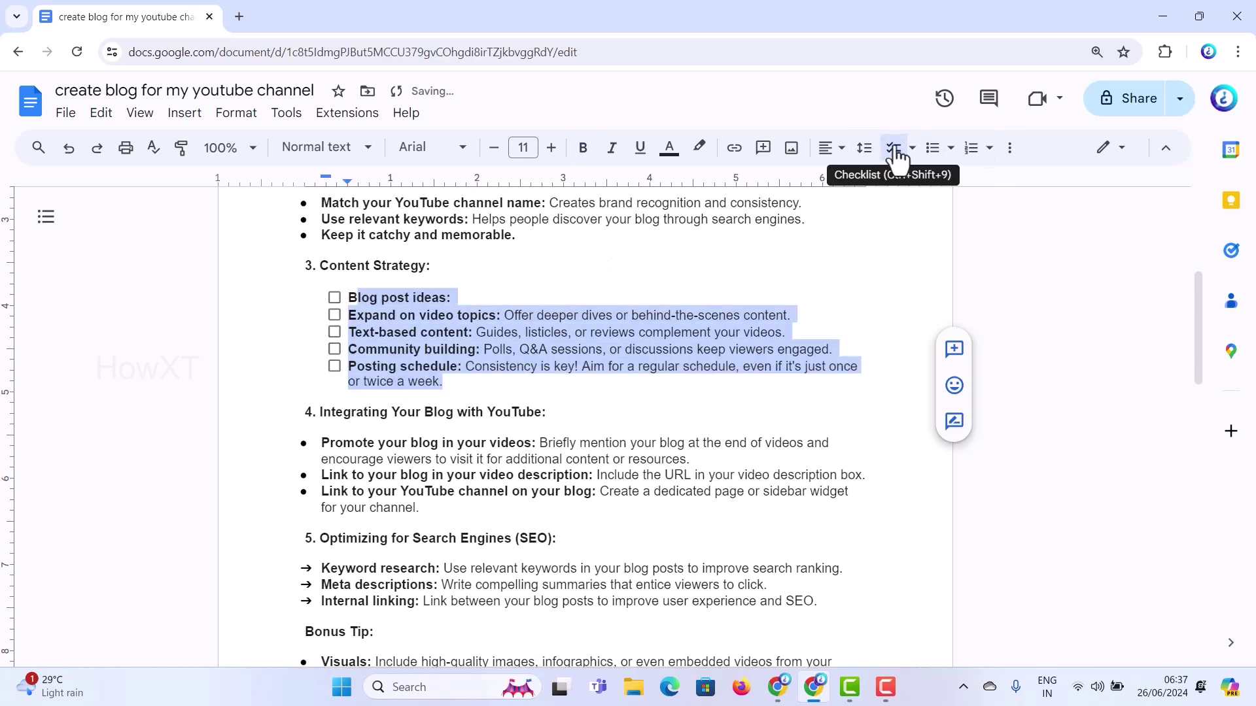
left_click(896, 149)
left_click(894, 148)
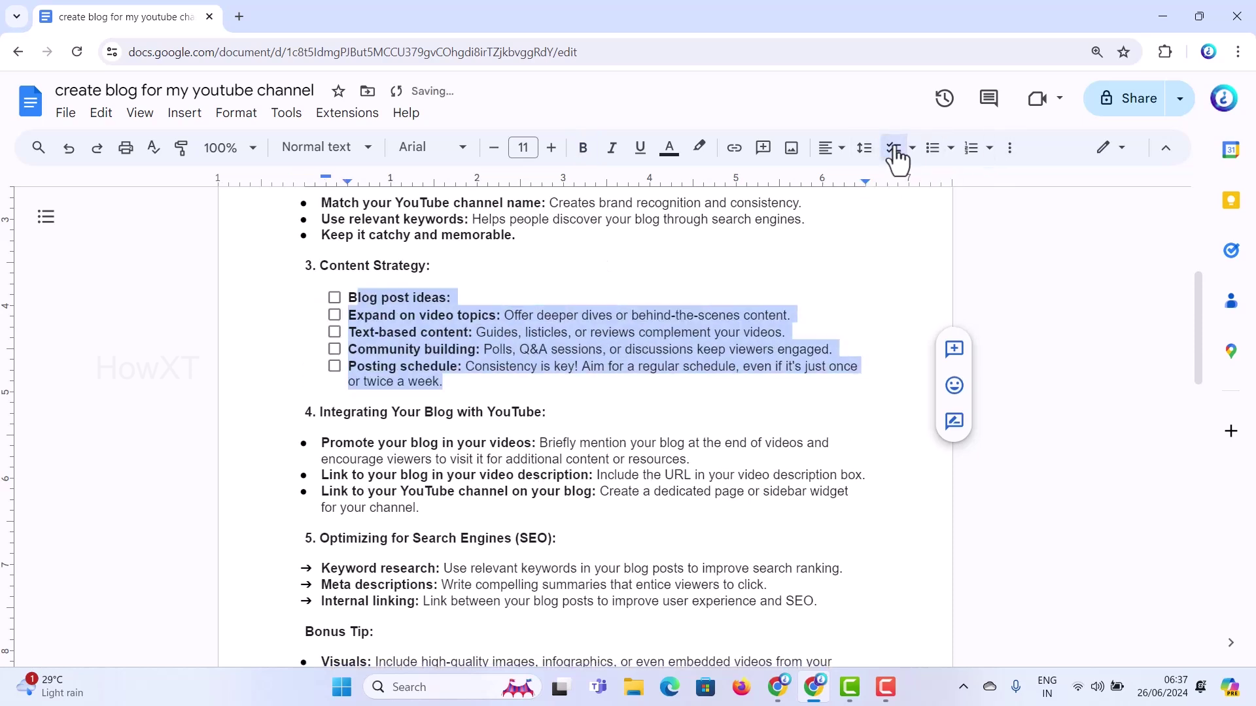
left_click(894, 148)
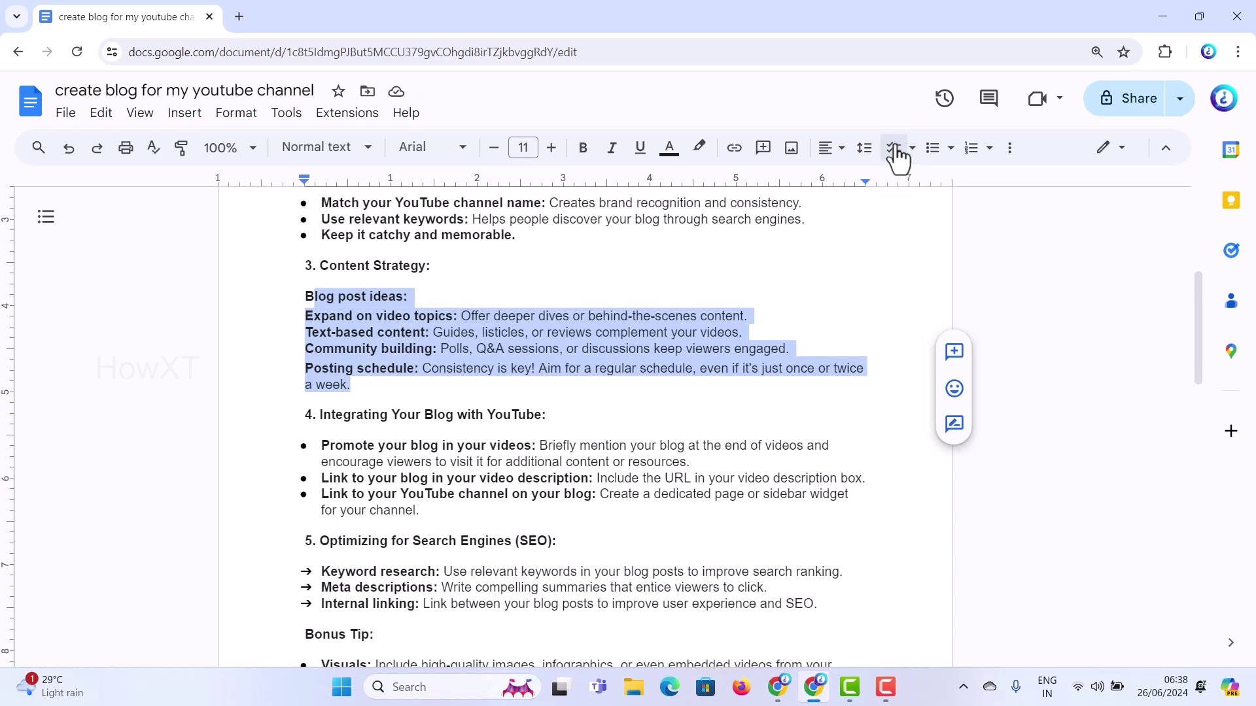
left_click(895, 149)
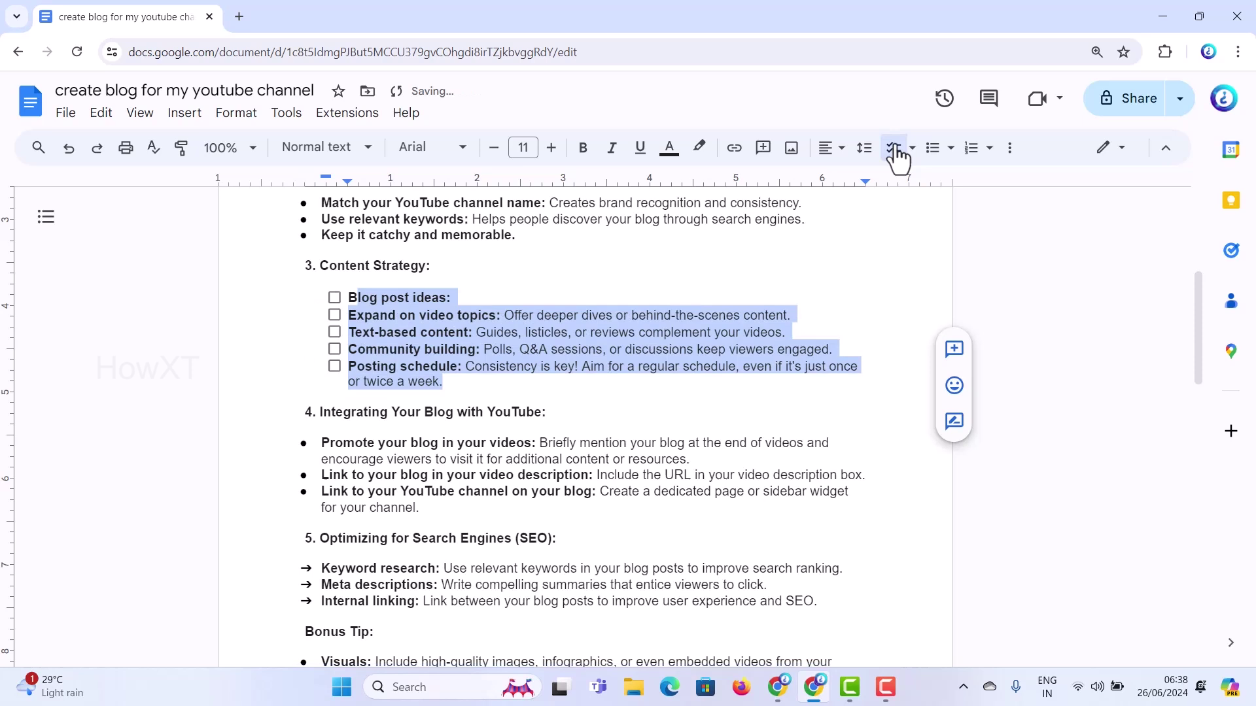